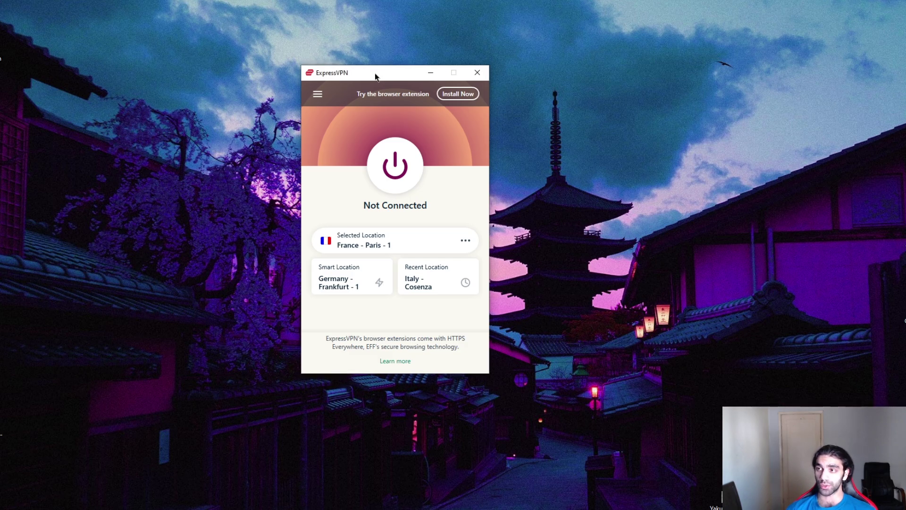
# - Reposition the ExpressVPN window up and to the left on the desktop
pyautogui.moveTo(378, 70)
pyautogui.mouseDown()
pyautogui.moveTo(340, 71)
pyautogui.moveTo(390, 84)
pyautogui.moveTo(378, 85)
pyautogui.mouseUp()
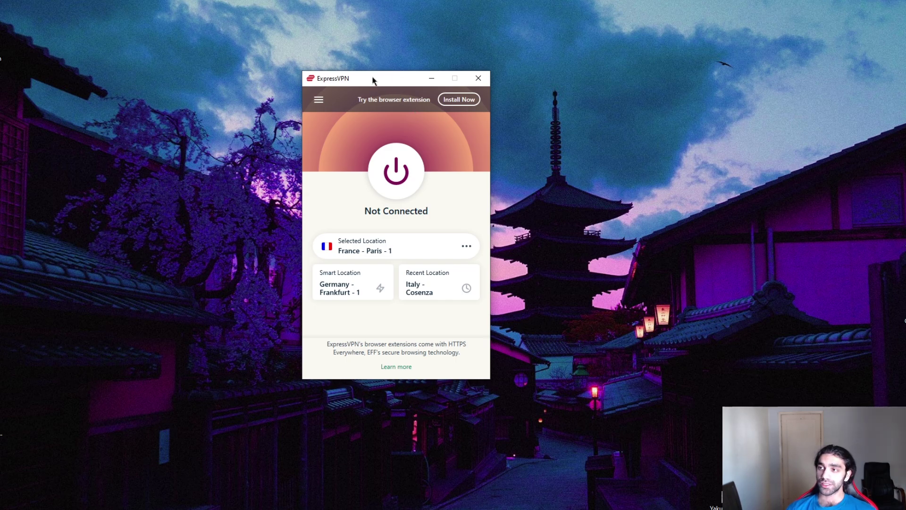
pyautogui.moveTo(373, 81); pyautogui.dragTo(390, 94)
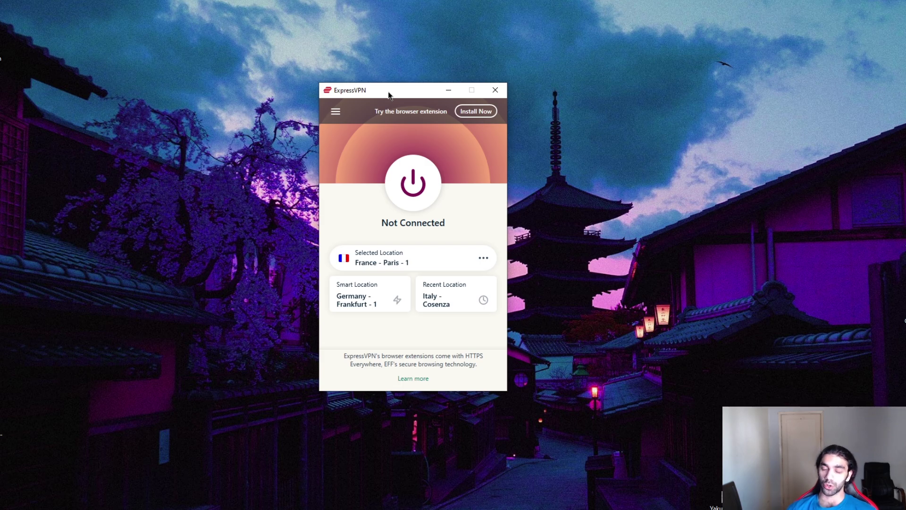
pyautogui.moveTo(389, 94); pyautogui.dragTo(205, 58)
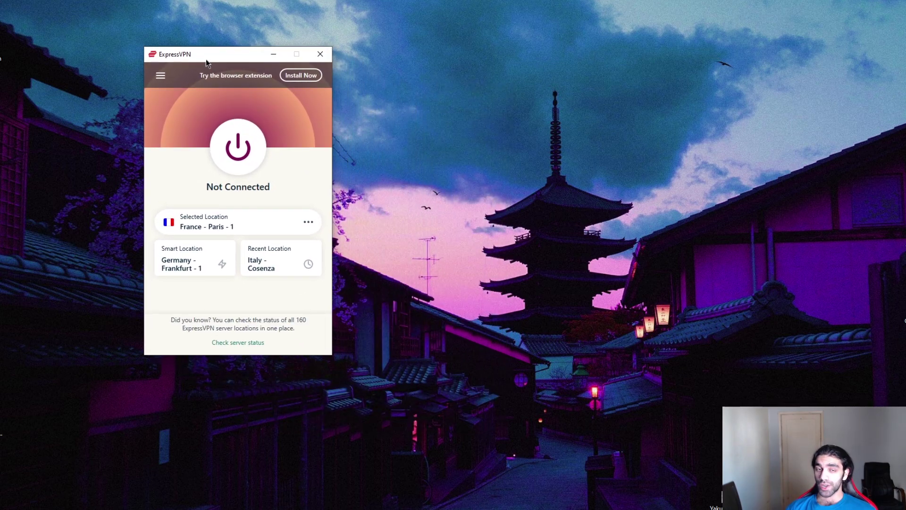
# - Browse the United States server cities under Americas, close the locations window, and reopen the menu
pyautogui.click(157, 76)
pyautogui.click(206, 95)
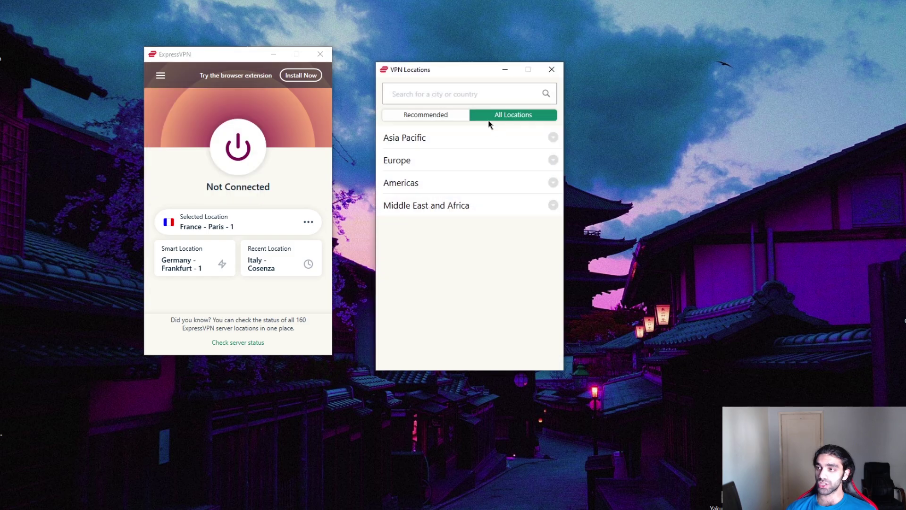
pyautogui.click(551, 183)
pyautogui.click(544, 208)
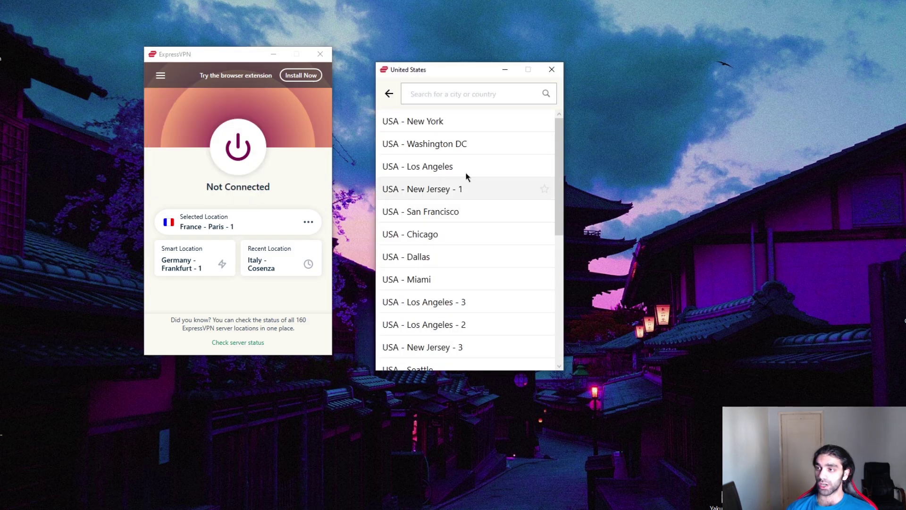
pyautogui.click(388, 93)
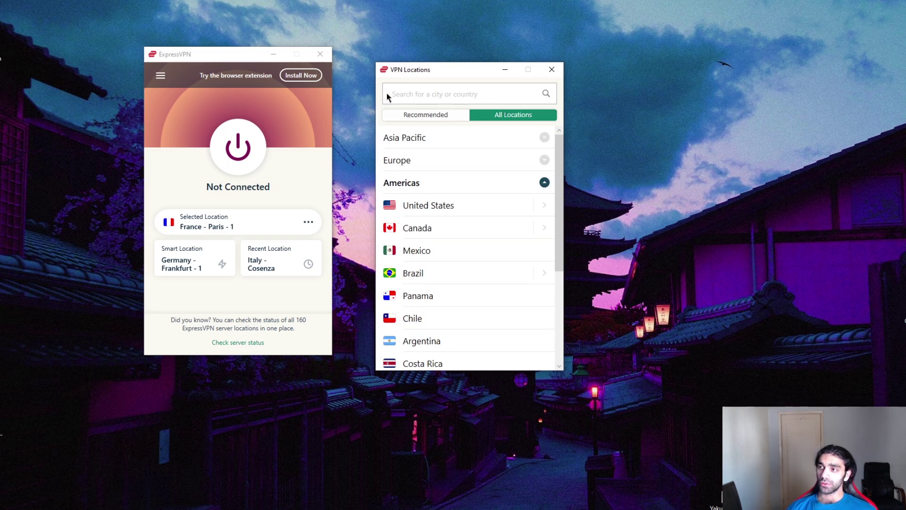
pyautogui.click(549, 73)
pyautogui.click(161, 75)
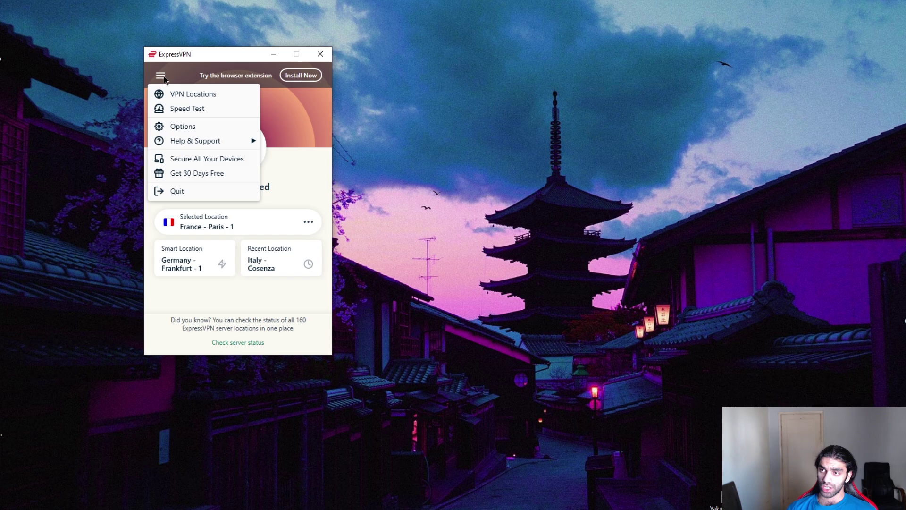
# - Review the Protocol choices in Options and turn off Network Lock's traffic blocking
pyautogui.click(202, 123)
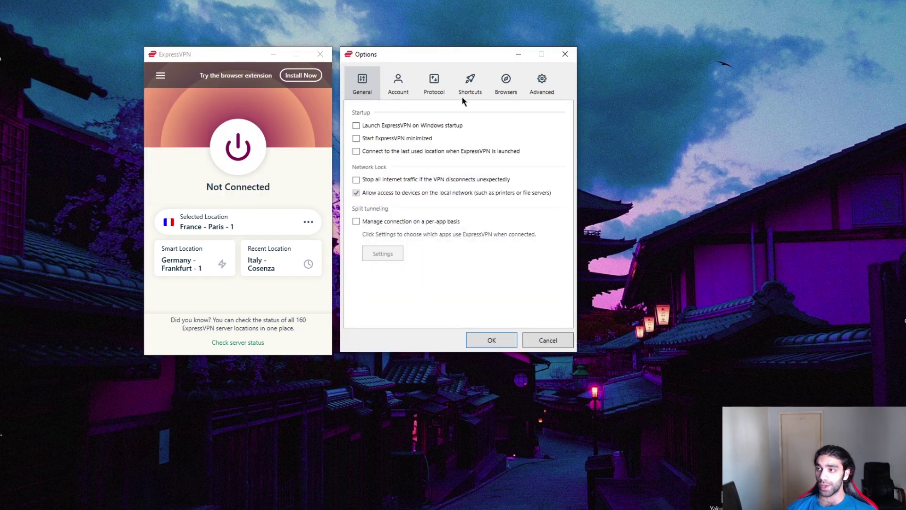
pyautogui.click(431, 85)
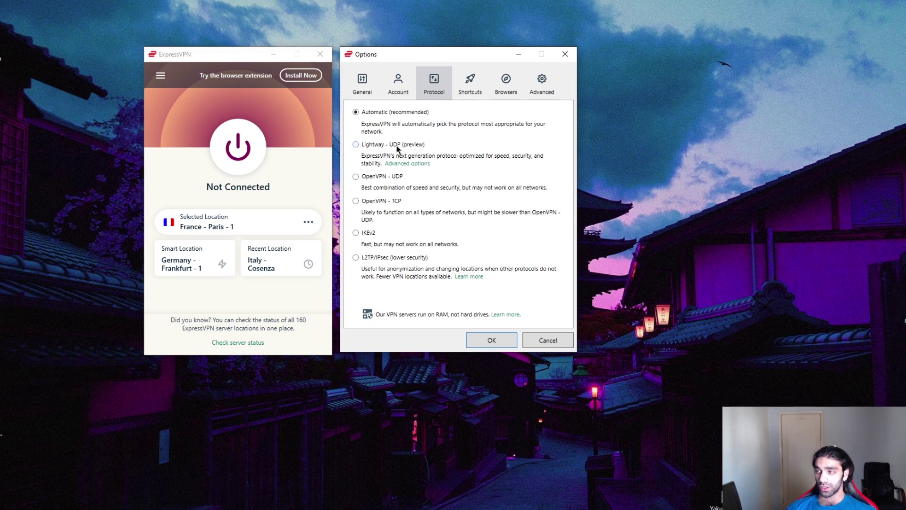
pyautogui.click(363, 89)
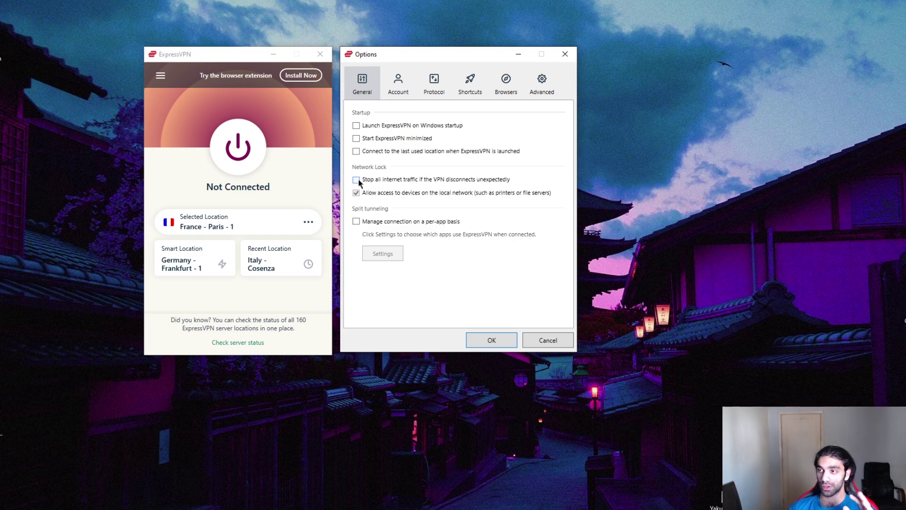
pyautogui.click(357, 180)
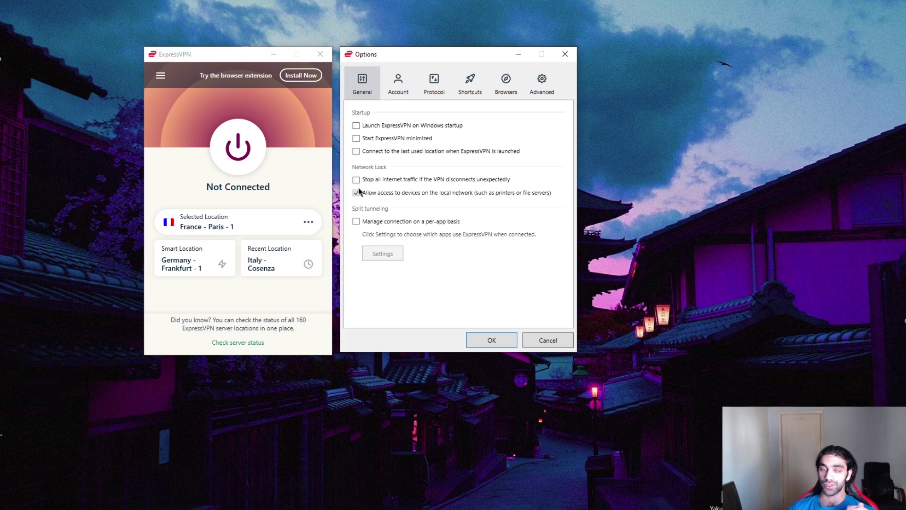
pyautogui.click(205, 97)
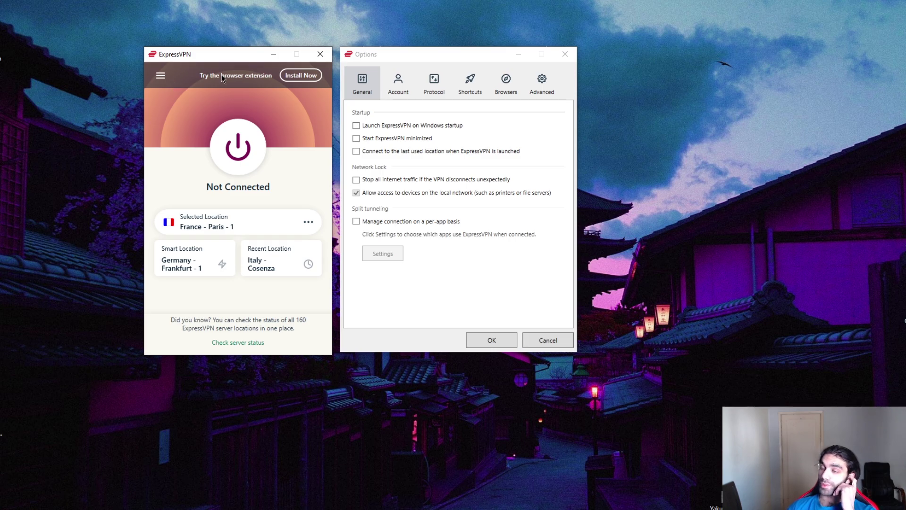
# - Check 'Only use ExpressVPN DNS servers while connected' under Advanced, then return to General
pyautogui.click(541, 88)
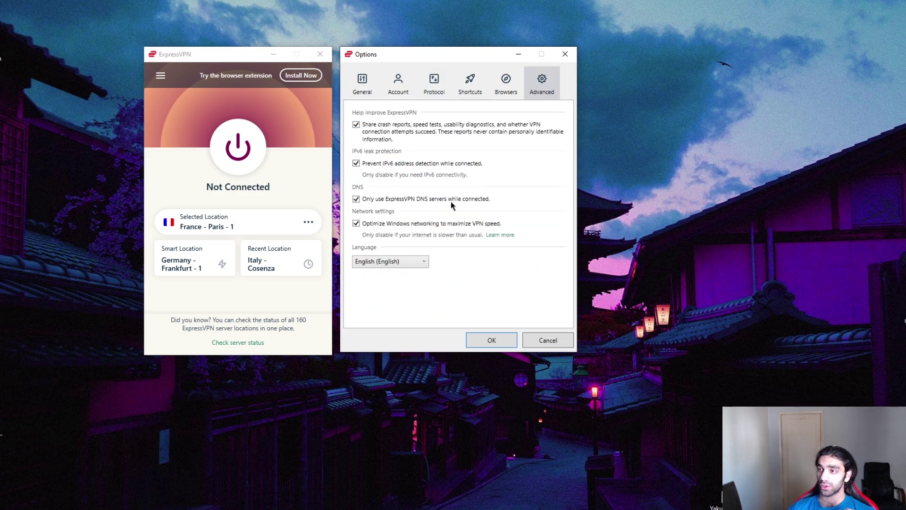
pyautogui.click(357, 199)
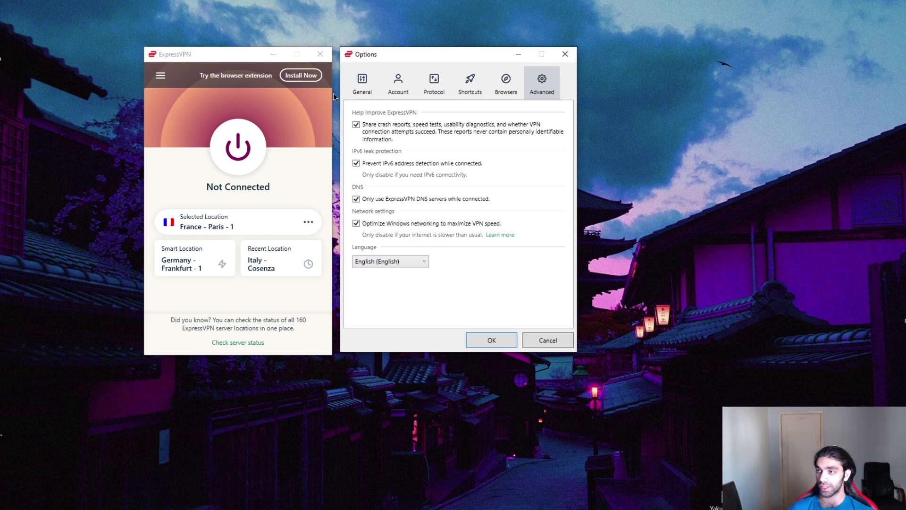
pyautogui.click(371, 80)
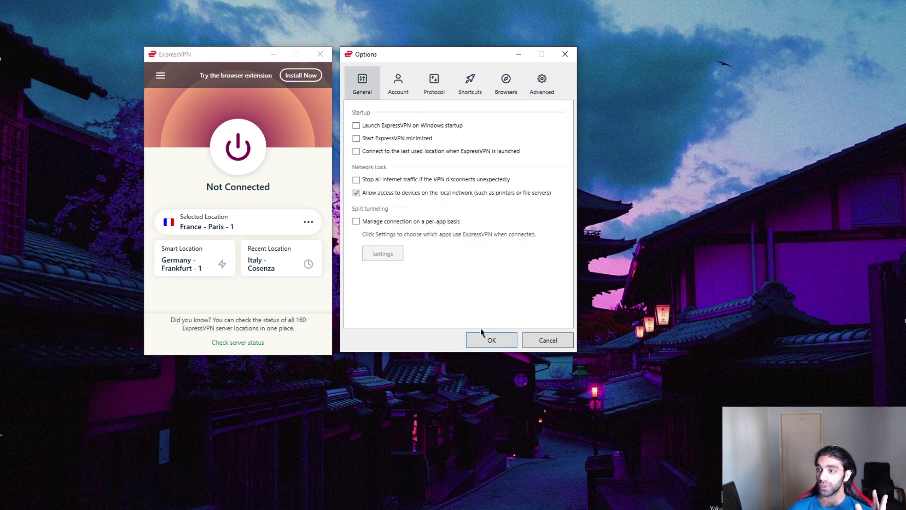
# - Confirm Options with OK, then connect to USA - New York from the United States server list
pyautogui.click(503, 338)
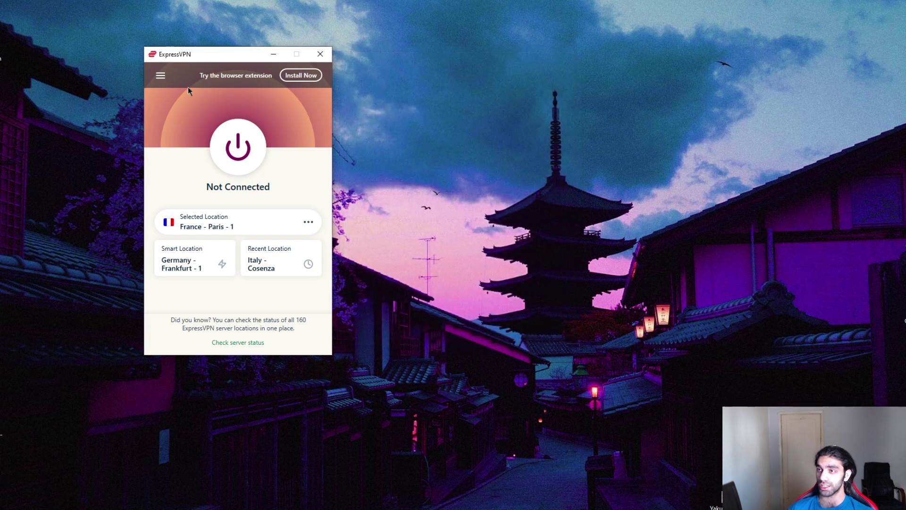
pyautogui.moveTo(202, 54); pyautogui.dragTo(276, 62)
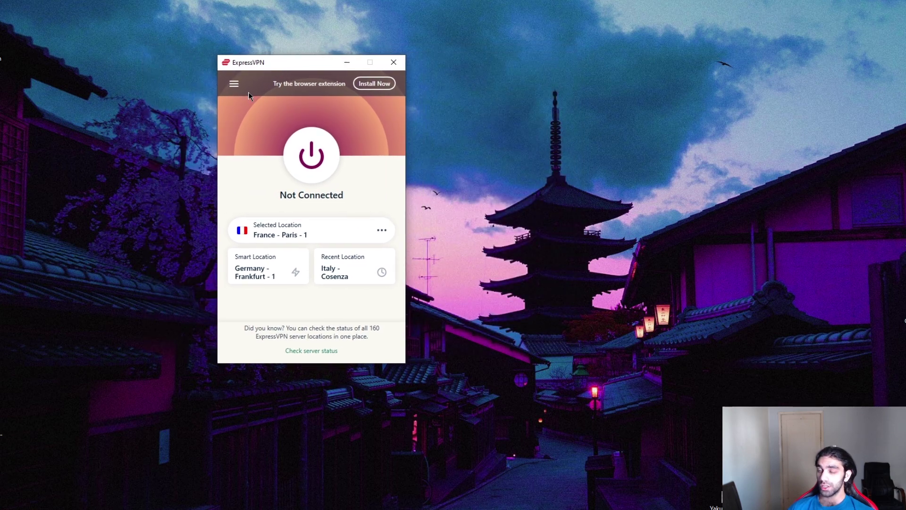
pyautogui.click(235, 84)
pyautogui.click(275, 106)
pyautogui.click(541, 207)
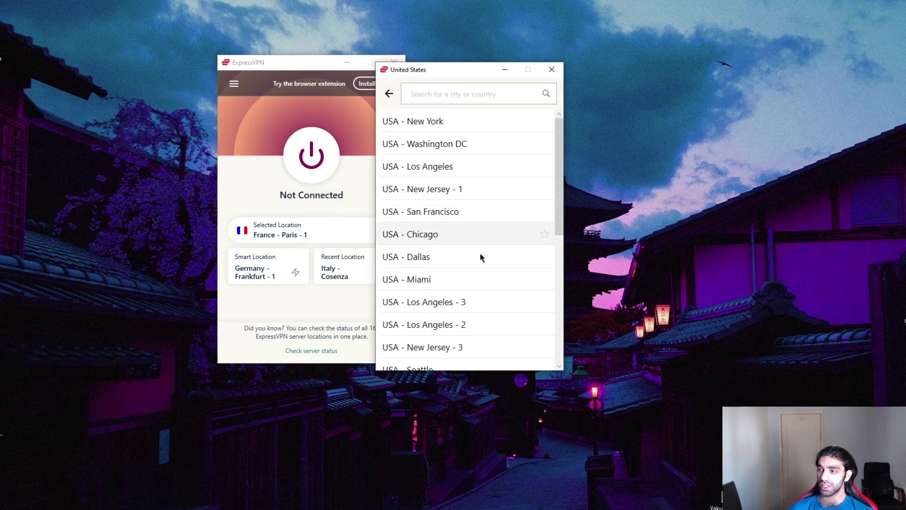
pyautogui.scroll(-1, 463, 293)
pyautogui.scroll(-3, 461, 324)
pyautogui.scroll(4, 463, 324)
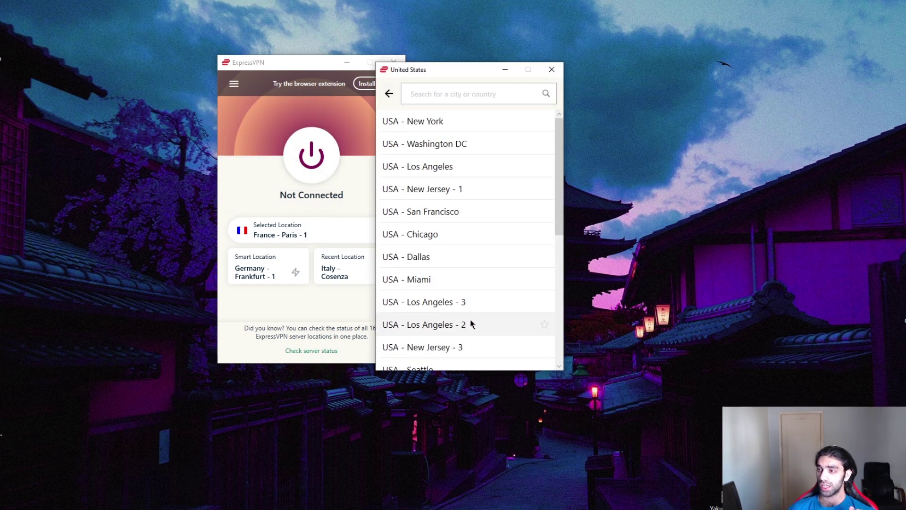
pyautogui.scroll(-4, 453, 324)
pyautogui.scroll(4, 451, 333)
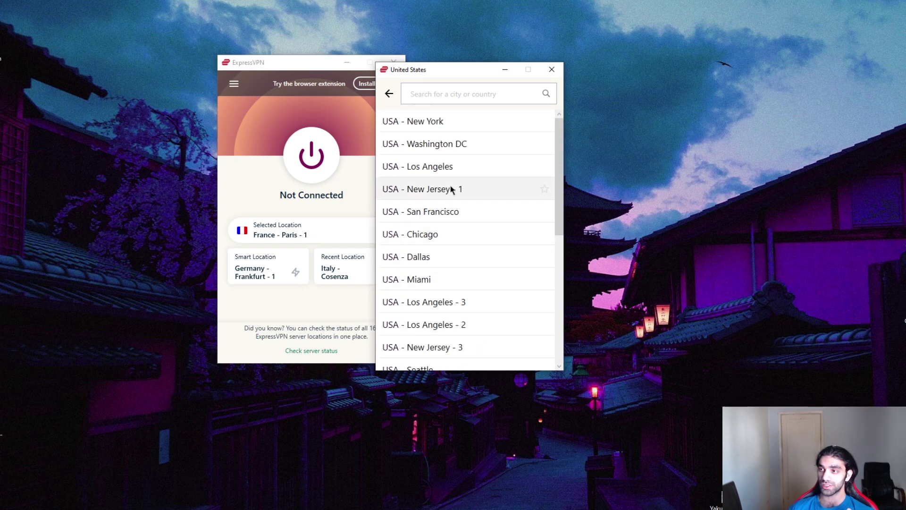
pyautogui.click(452, 124)
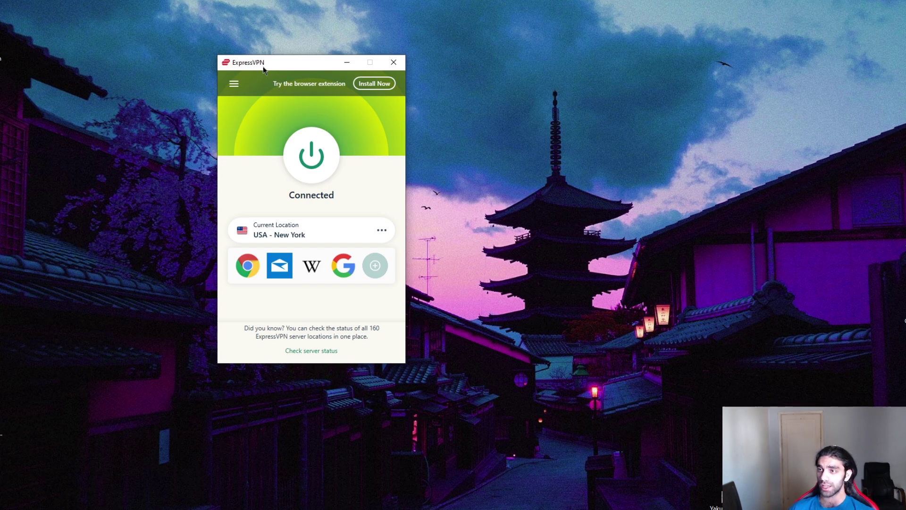
# - Open ExpressVPN Options and look over the Account and Protocol tabs
pyautogui.click(234, 84)
pyautogui.click(260, 134)
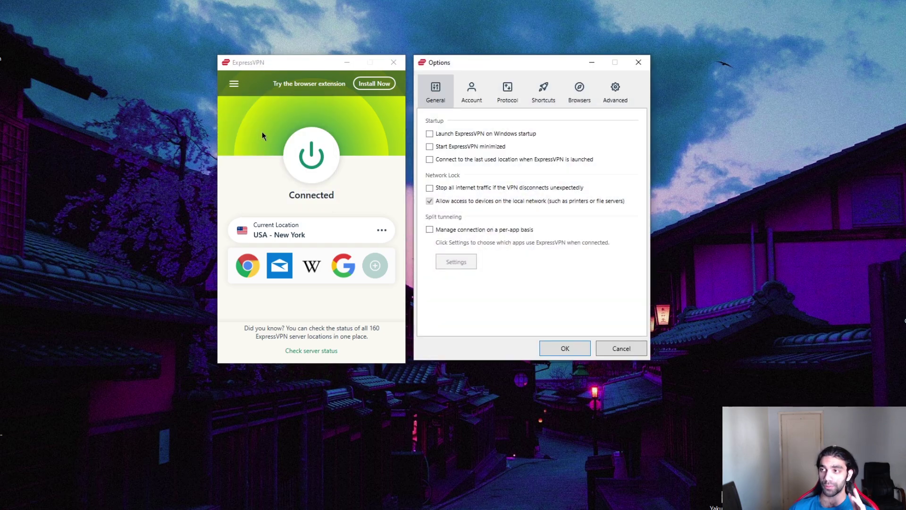
pyautogui.click(481, 91)
pyautogui.click(509, 94)
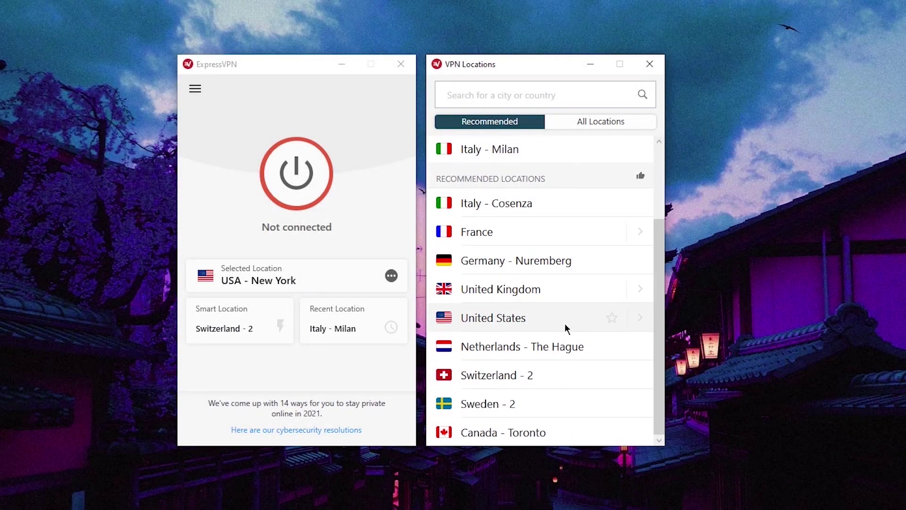
# - Browse All Locations with the Americas region expanded
pyautogui.scroll(3, 565, 323)
pyautogui.click(595, 123)
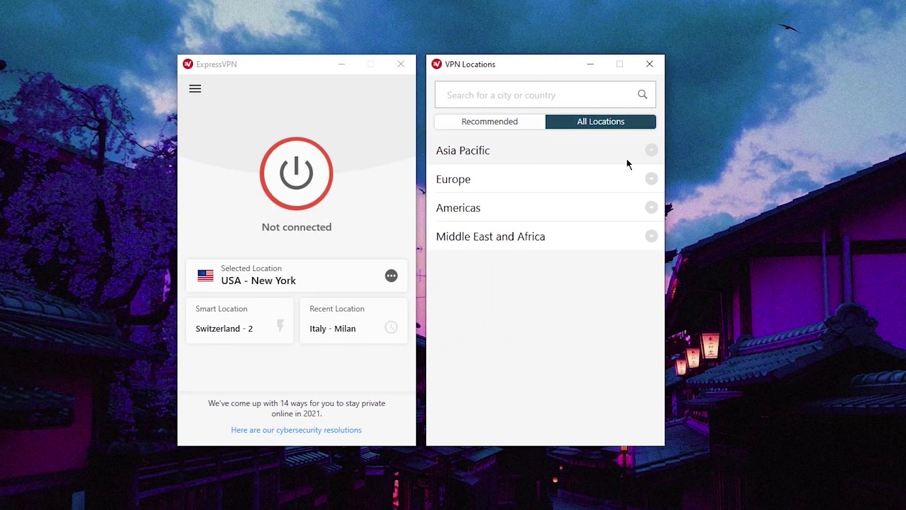
pyautogui.click(650, 212)
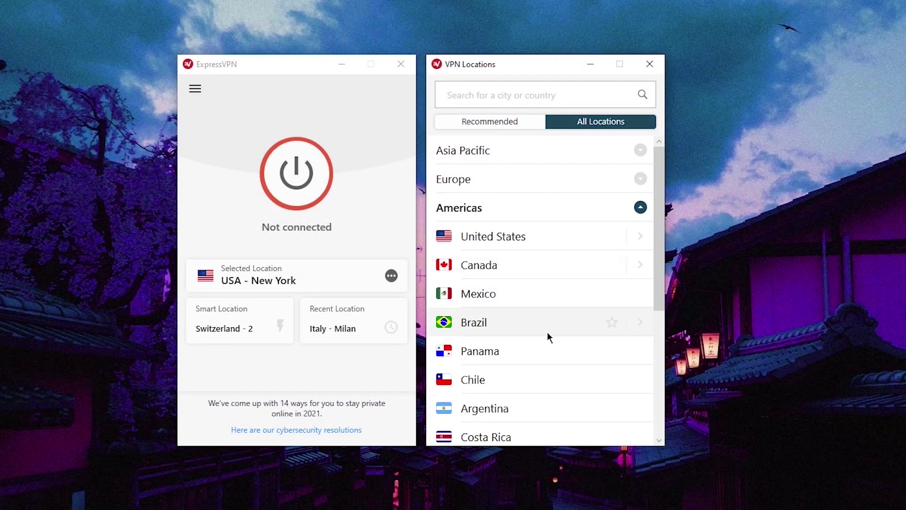
pyautogui.scroll(-3, 543, 338)
pyautogui.scroll(3, 540, 339)
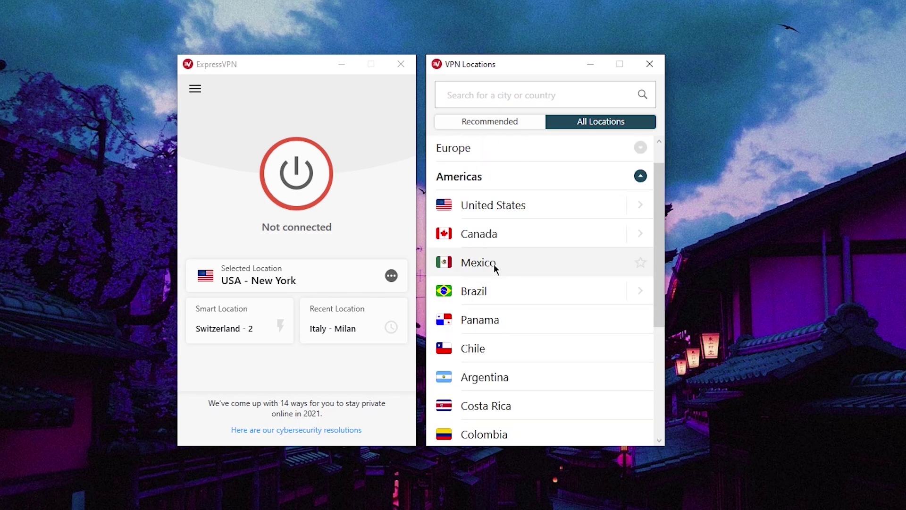
# - Highlight the no-logs statement, turn off Network Lock's traffic blocking, and start a Speed Test
pyautogui.click(196, 89)
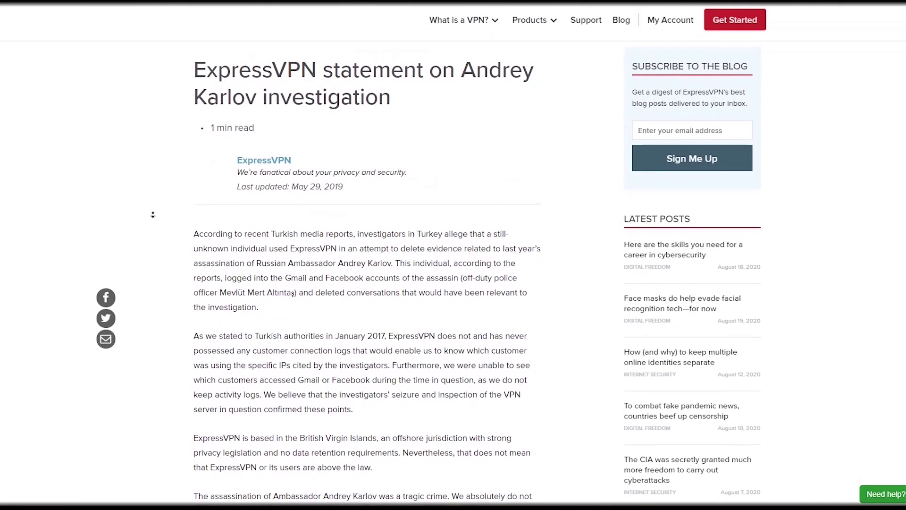
pyautogui.scroll(-1, 153, 213)
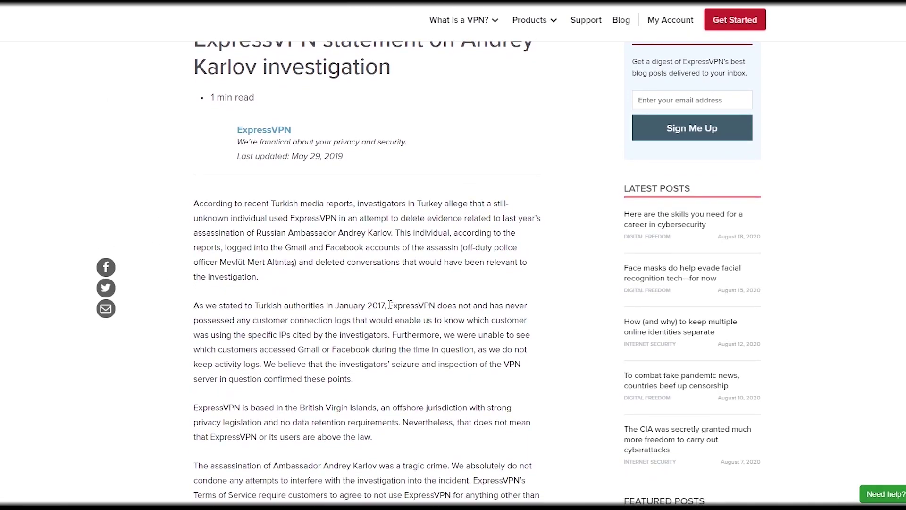
pyautogui.moveTo(389, 305); pyautogui.dragTo(386, 331)
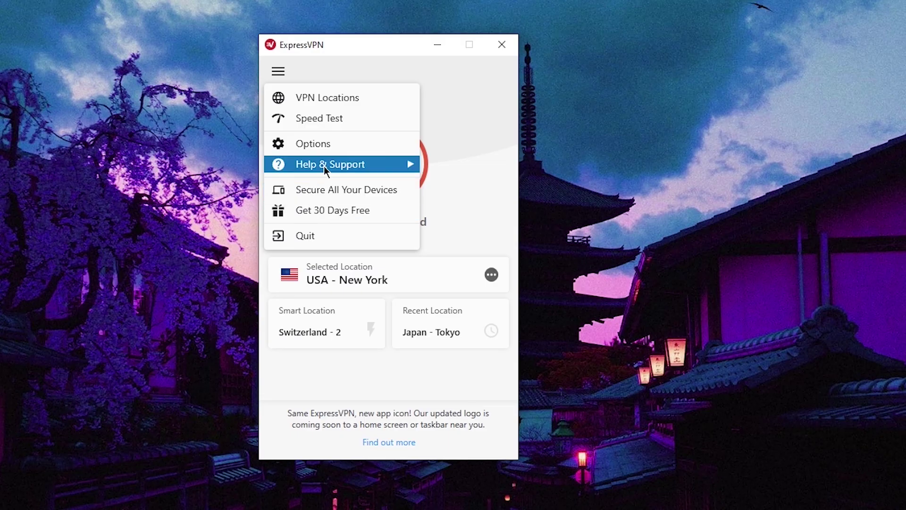
pyautogui.click(326, 142)
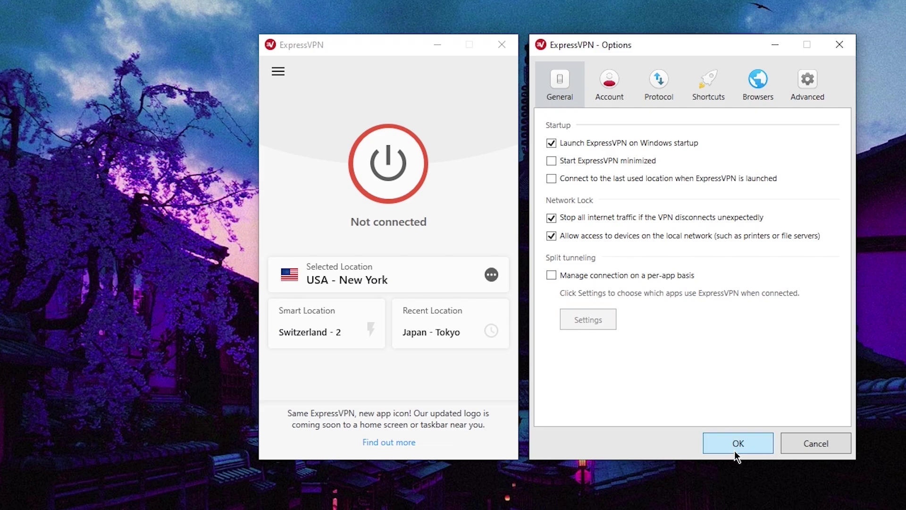
pyautogui.click(658, 221)
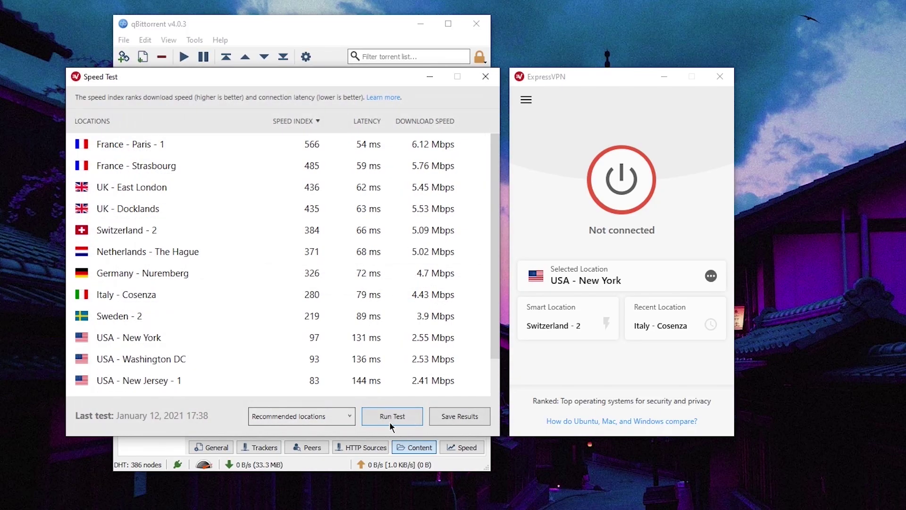
pyautogui.click(393, 416)
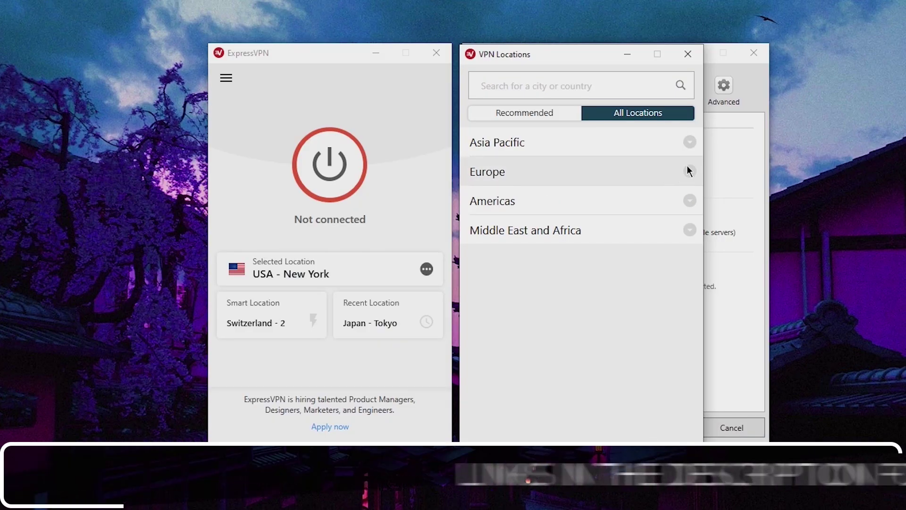
# - Expand Europe, switch to the Recommended locations list, and view the protocol settings
pyautogui.click(690, 172)
pyautogui.click(543, 113)
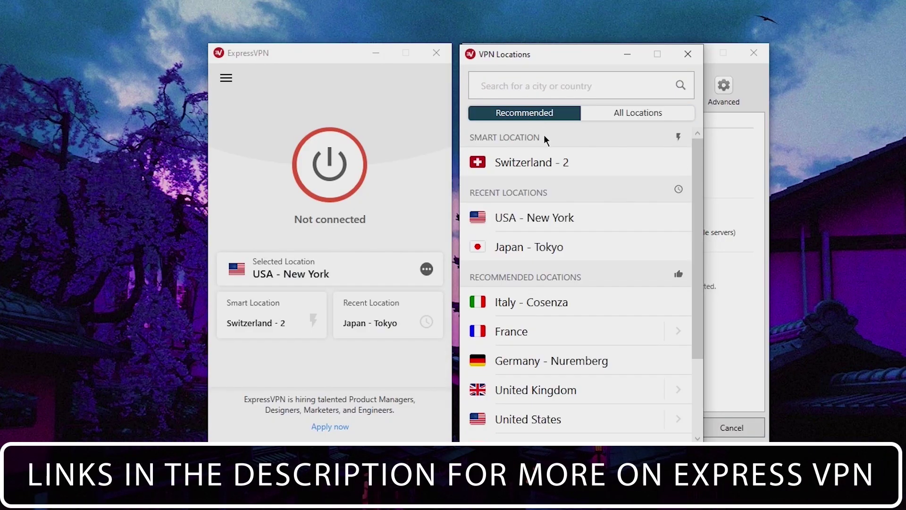
pyautogui.scroll(-2, 625, 325)
pyautogui.scroll(3, 625, 326)
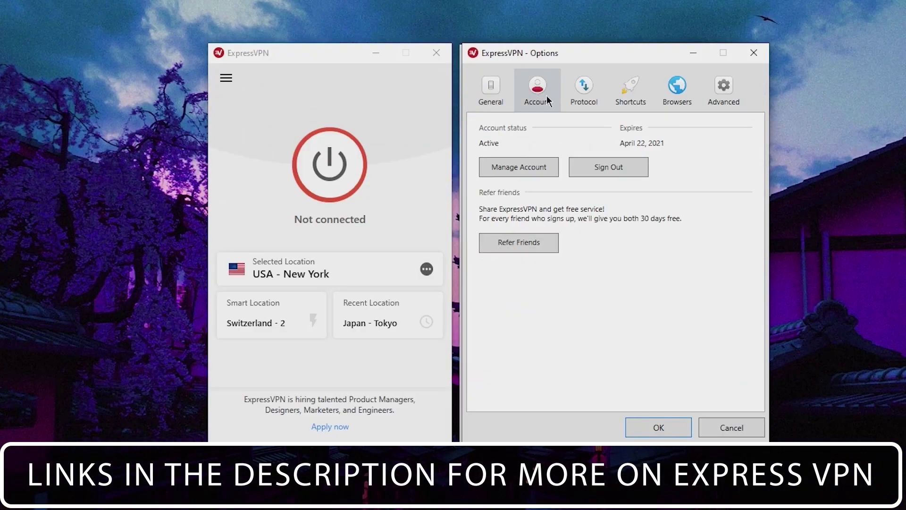
pyautogui.click(585, 92)
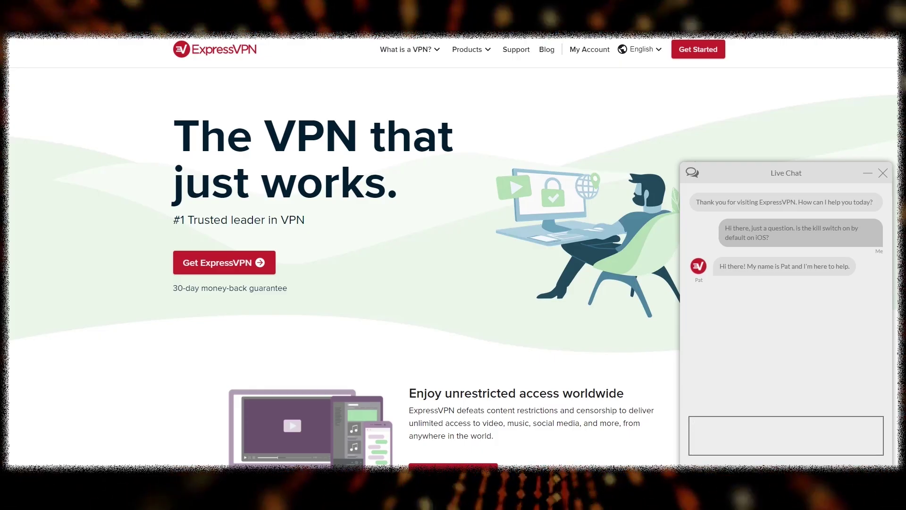
pyautogui.write('is the kill switch on by')
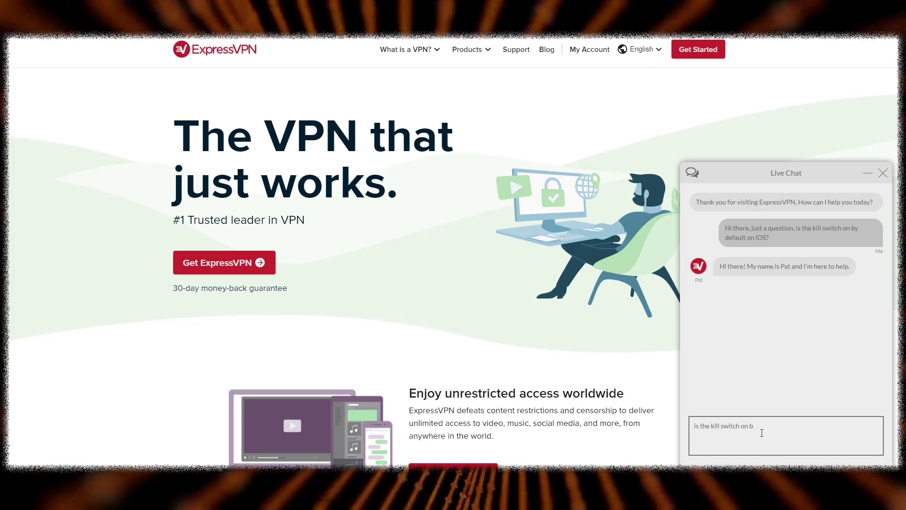
pyautogui.write(' f')
pyautogui.hotkey('ctrl', 'a')
pyautogui.press('BackSpace')
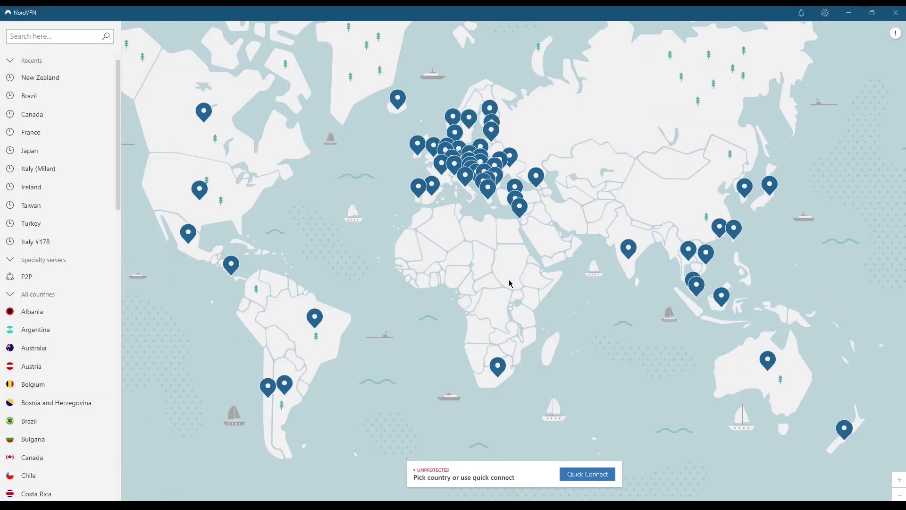
# - Scroll down the NordLynx blog post to its introduction of the WireGuard-based technology
pyautogui.click(825, 13)
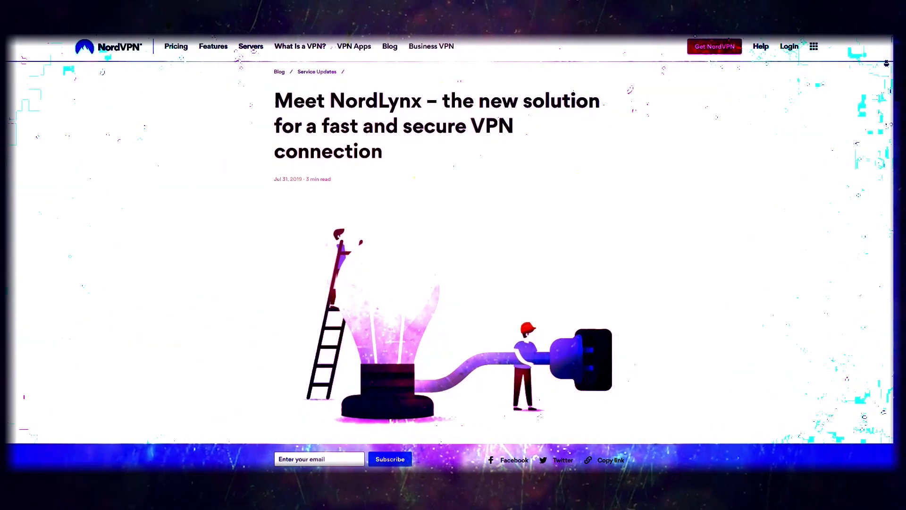
pyautogui.scroll(-2, 453, 250)
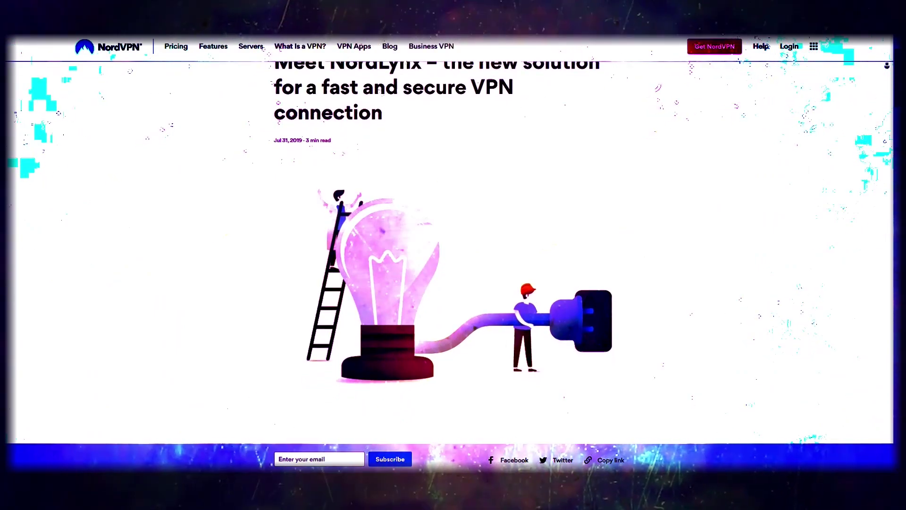
pyautogui.scroll(-2, 453, 250)
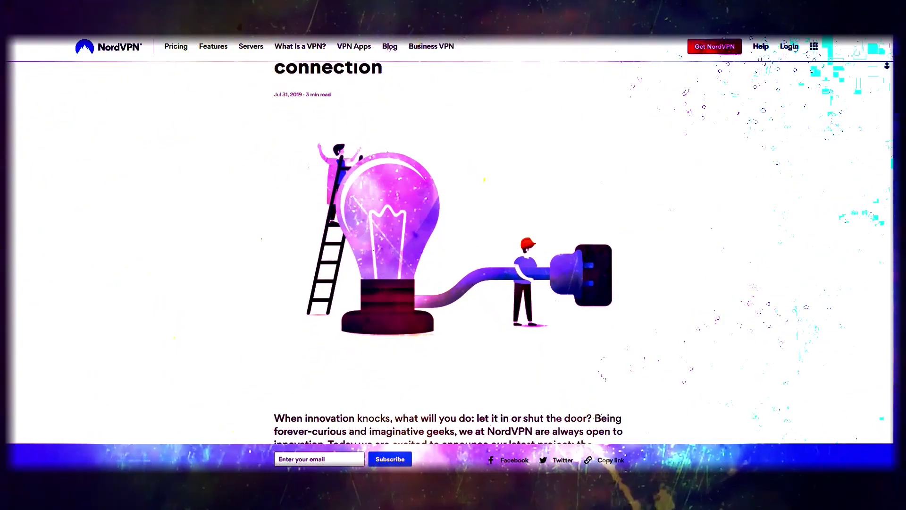
pyautogui.scroll(-2, 453, 250)
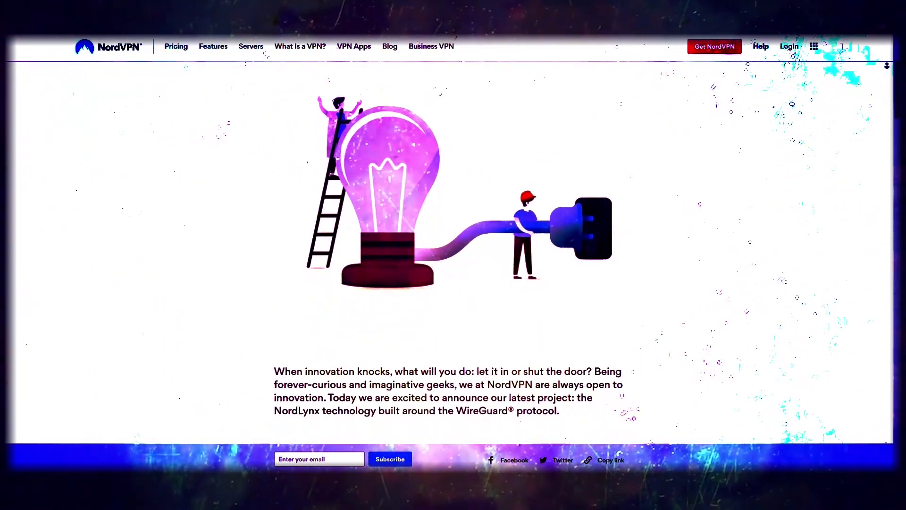
pyautogui.scroll(-1, 453, 250)
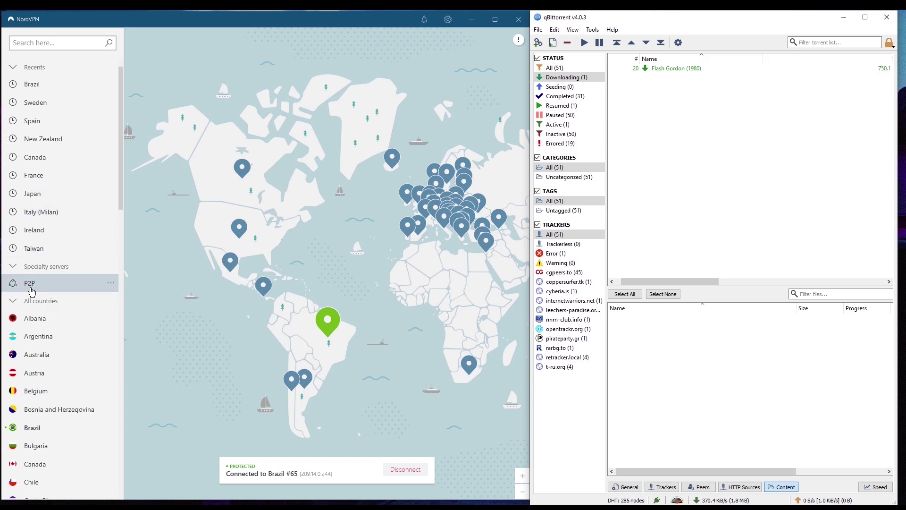
# - Show NordVPN's Kill Switch settings: App Kill Switch for four torrent clients, Internet Kill Switch off
pyautogui.click(113, 283)
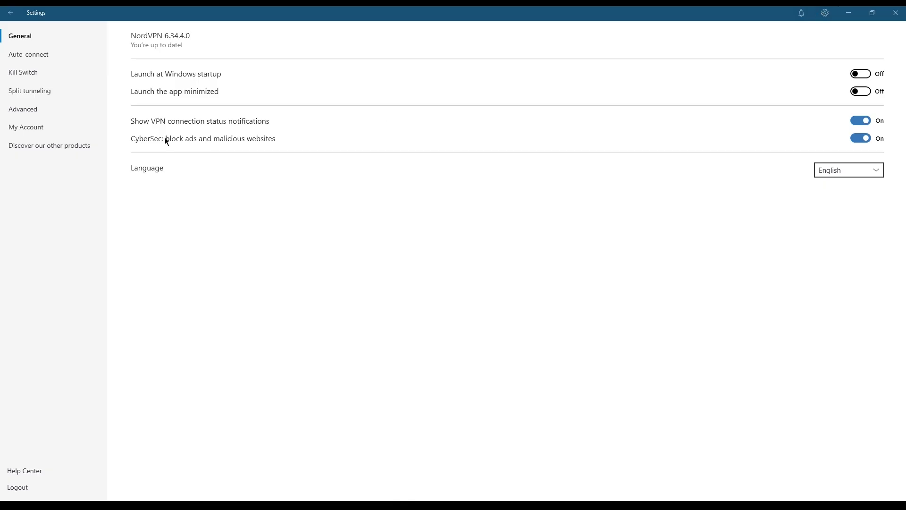
pyautogui.click(29, 74)
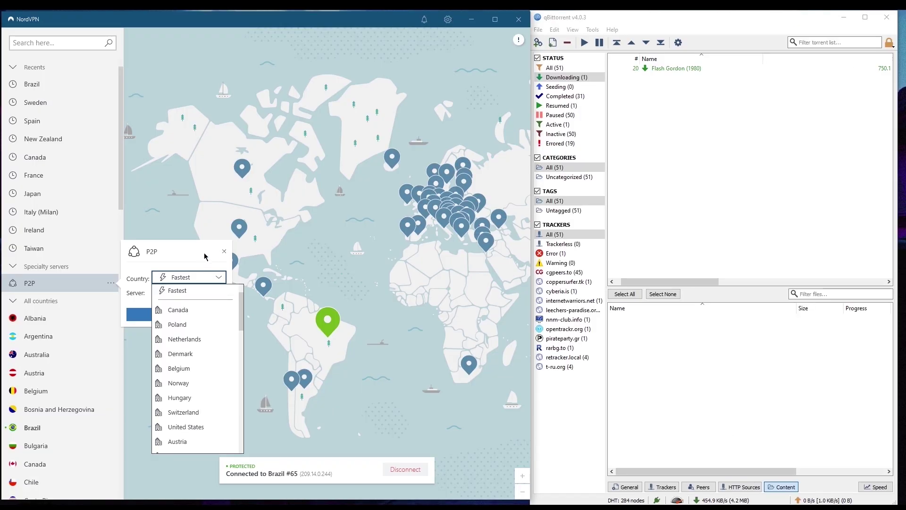
pyautogui.click(226, 255)
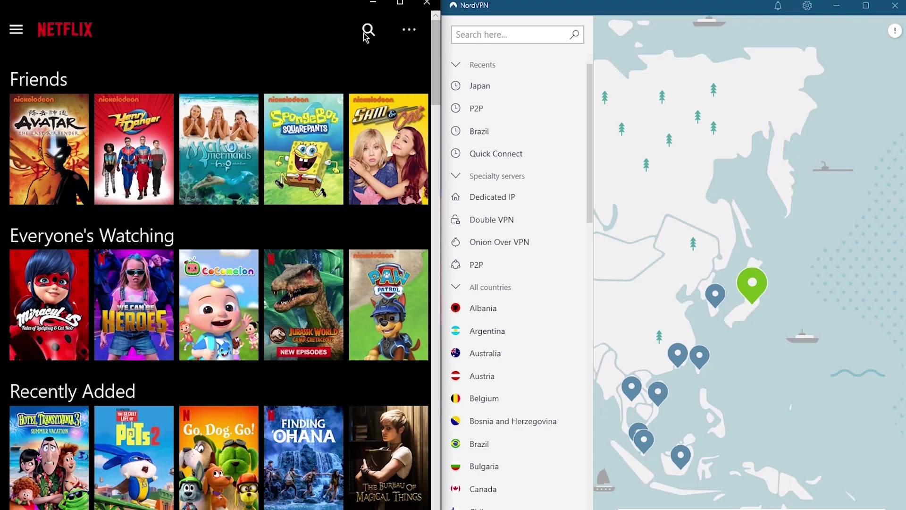
# - Search the Netflix catalogue for 'sail' and scroll through the Sailor Moon results
pyautogui.click(368, 31)
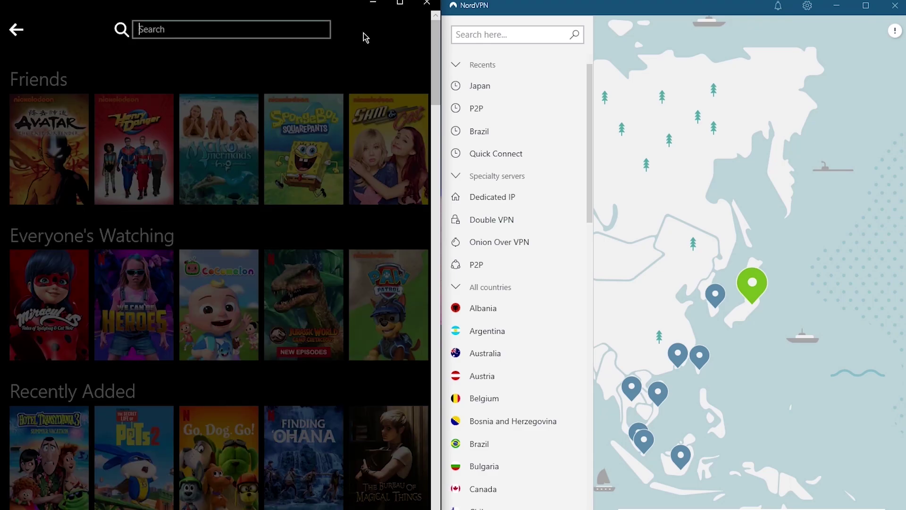
pyautogui.write('sailor moon')
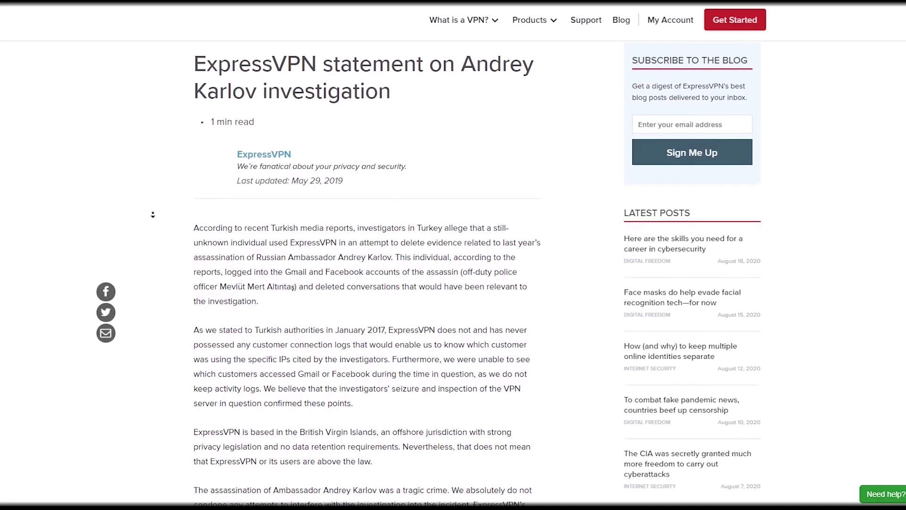
pyautogui.scroll(-1, 152, 214)
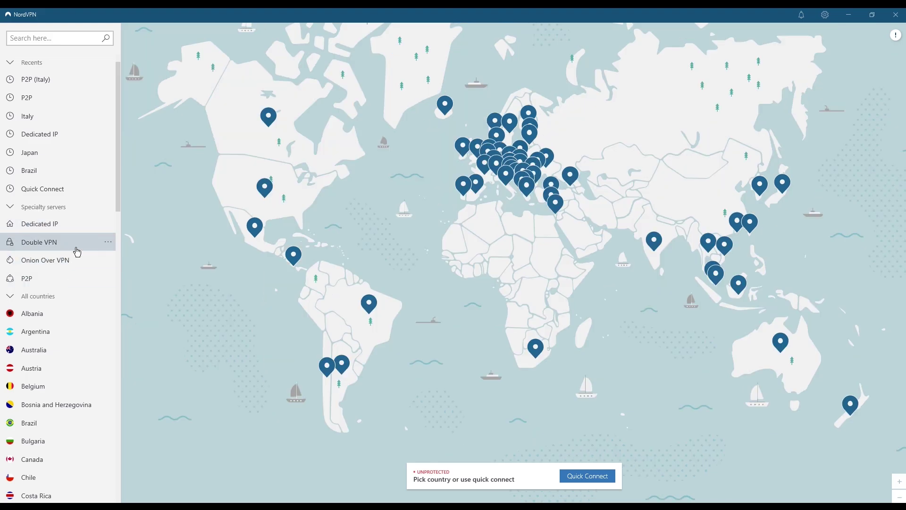
# - Set the Double VPN country to United States
pyautogui.click(108, 241)
pyautogui.click(204, 239)
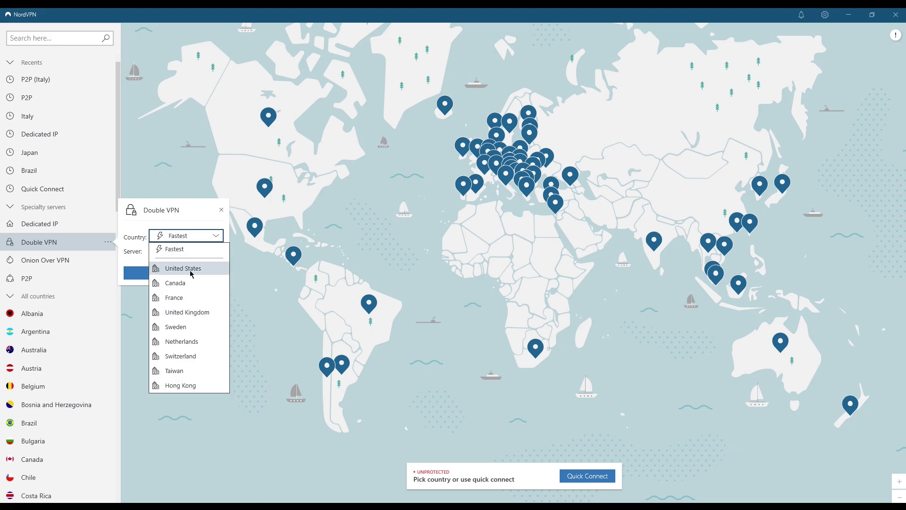
pyautogui.click(191, 269)
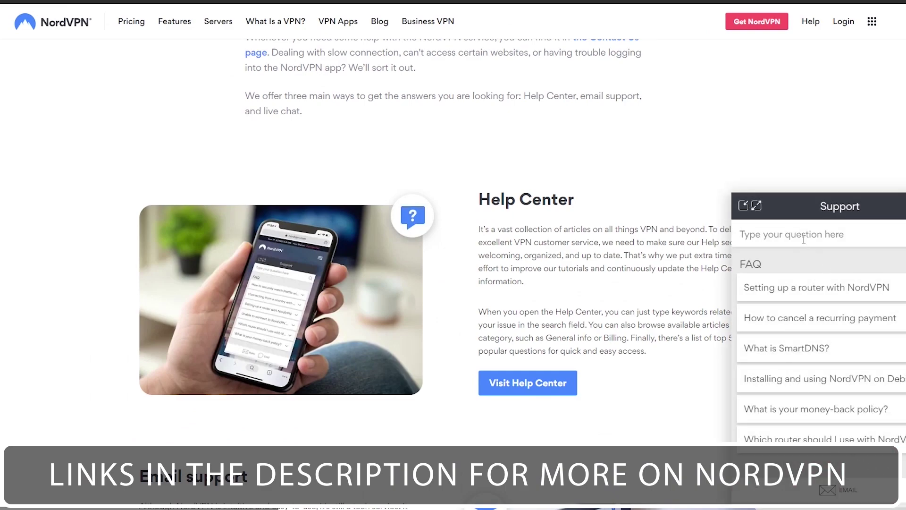
# - Type 'Hi' in the support chat and pan the server map west across the Atlantic
pyautogui.click(802, 241)
pyautogui.write('Hi')
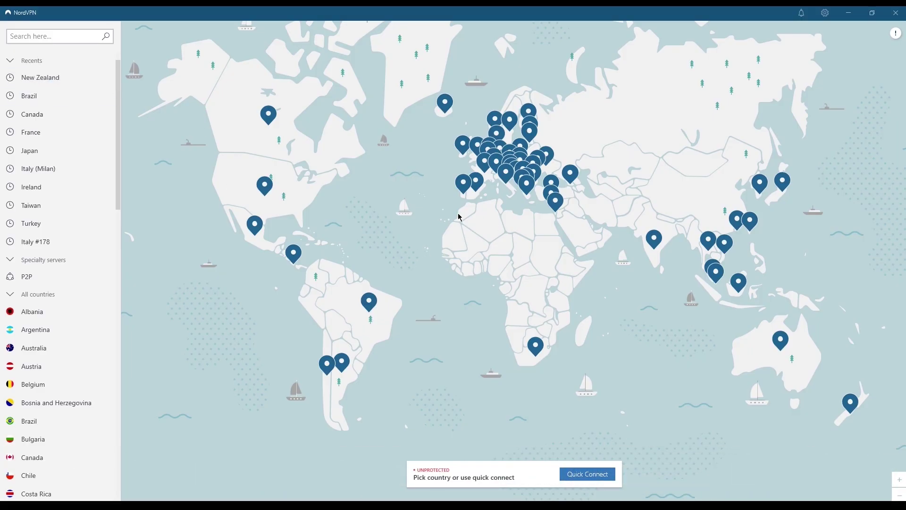
pyautogui.moveTo(460, 217); pyautogui.dragTo(439, 253)
pyautogui.scroll(3, 455, 257)
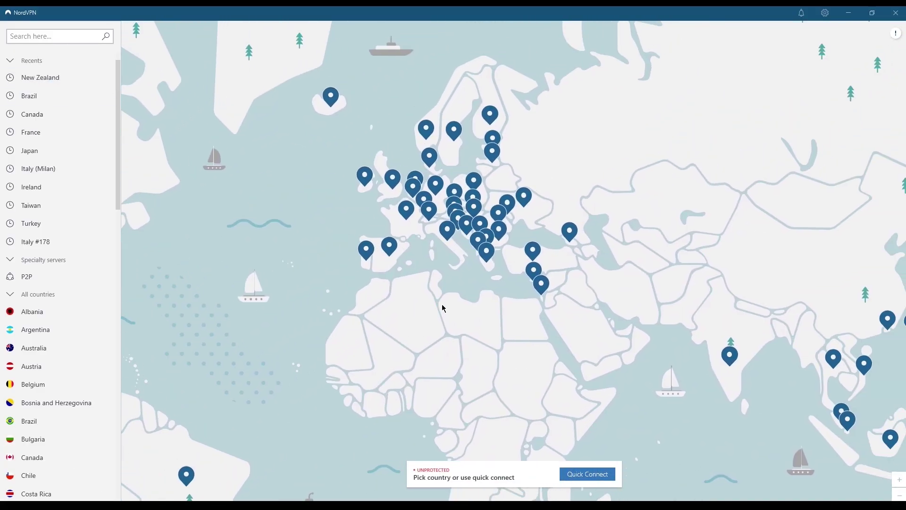
pyautogui.moveTo(443, 307); pyautogui.dragTo(703, 202)
pyautogui.moveTo(383, 275); pyautogui.dragTo(510, 320)
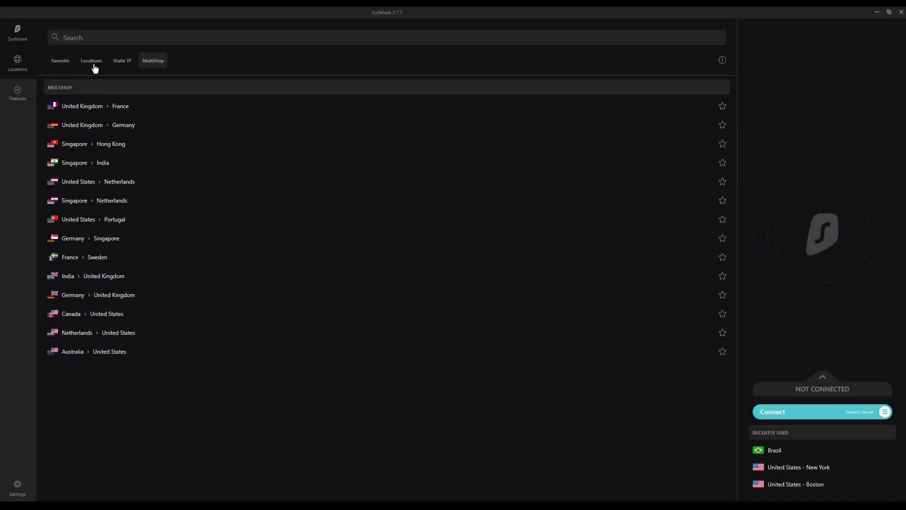
# - Set Surfshark's Whitelister to route only selected apps, including Battle.net, through the VPN
pyautogui.click(91, 62)
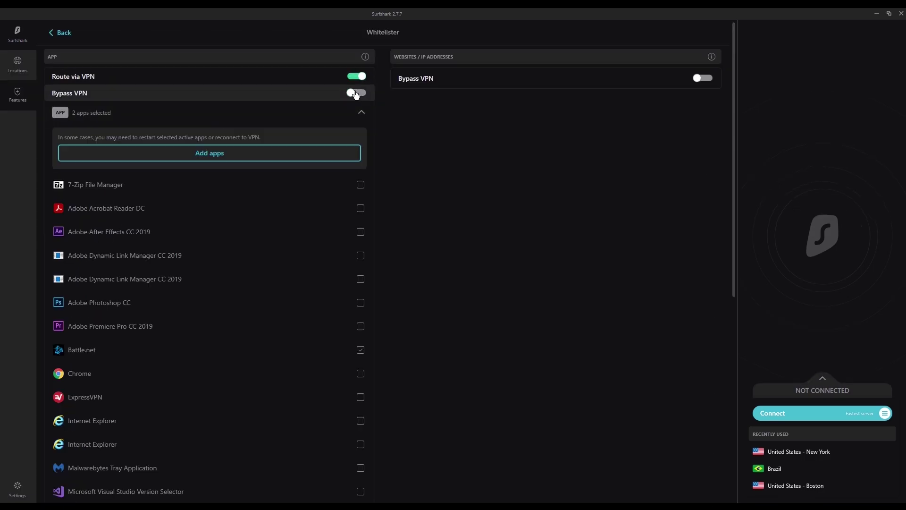
pyautogui.click(356, 93)
pyautogui.scroll(-2, 222, 267)
pyautogui.scroll(2, 307, 146)
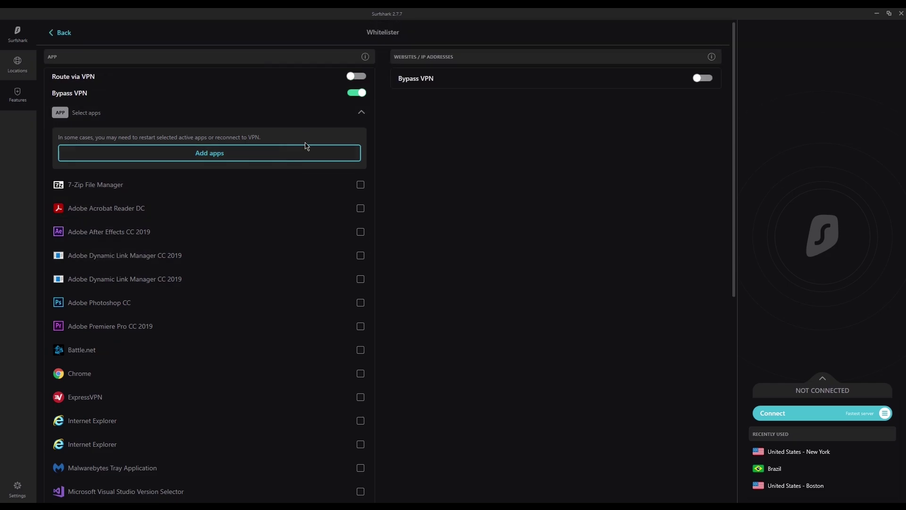
pyautogui.click(355, 76)
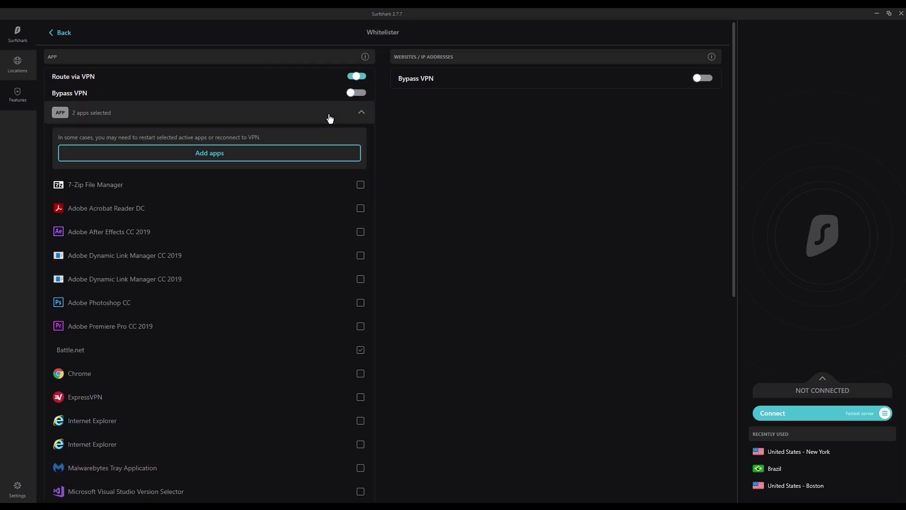
pyautogui.click(362, 115)
pyautogui.click(81, 113)
pyautogui.scroll(-4, 207, 222)
# - Check the available VPN protocols in Advanced settings, keeping WireGuard selected
pyautogui.click(22, 94)
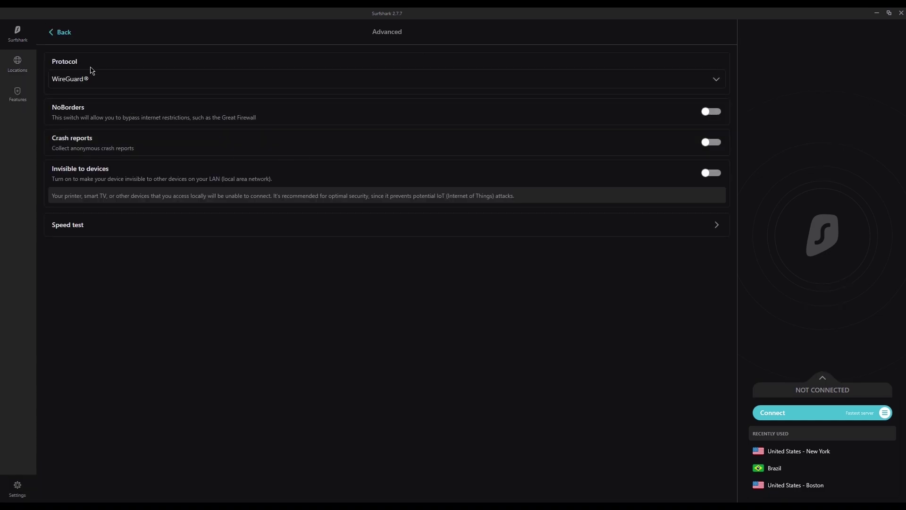
pyautogui.click(93, 76)
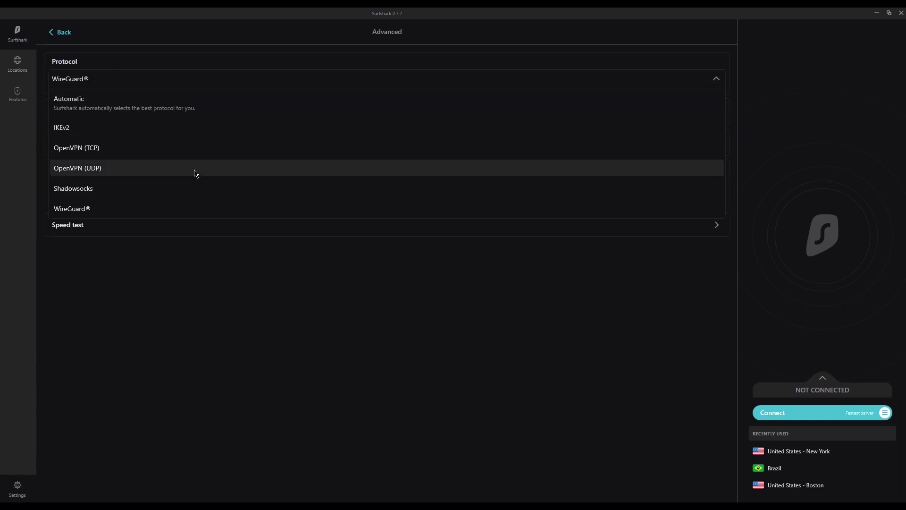
pyautogui.click(167, 243)
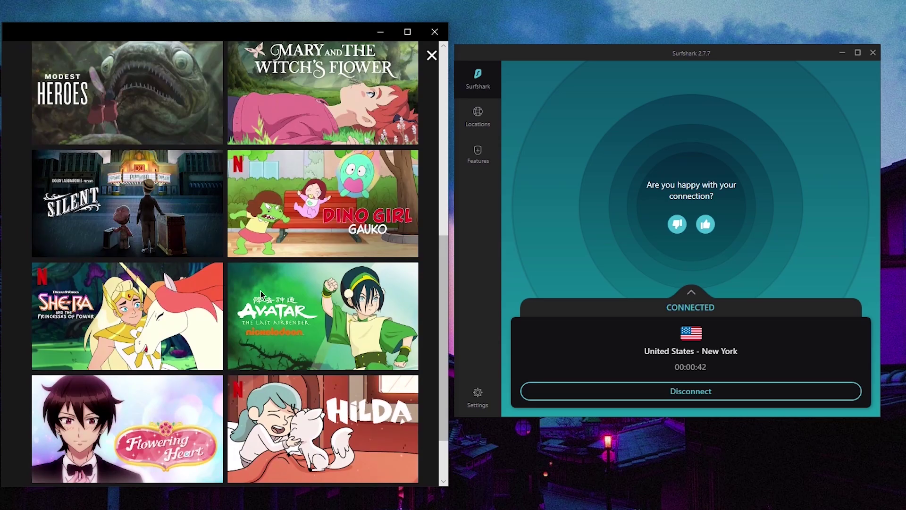
# - Scroll through the Netflix catalogue over the New York connection
pyautogui.scroll(3, 226, 301)
pyautogui.scroll(-3, 225, 301)
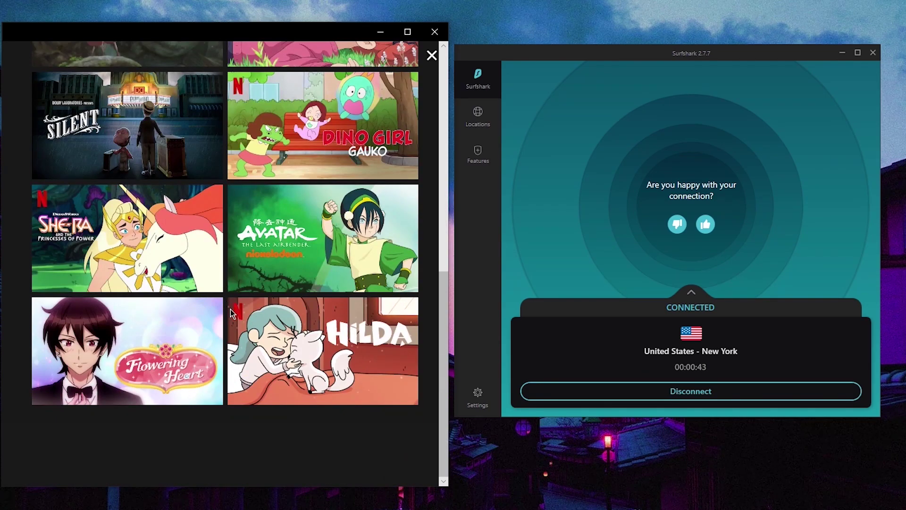
pyautogui.scroll(3, 165, 257)
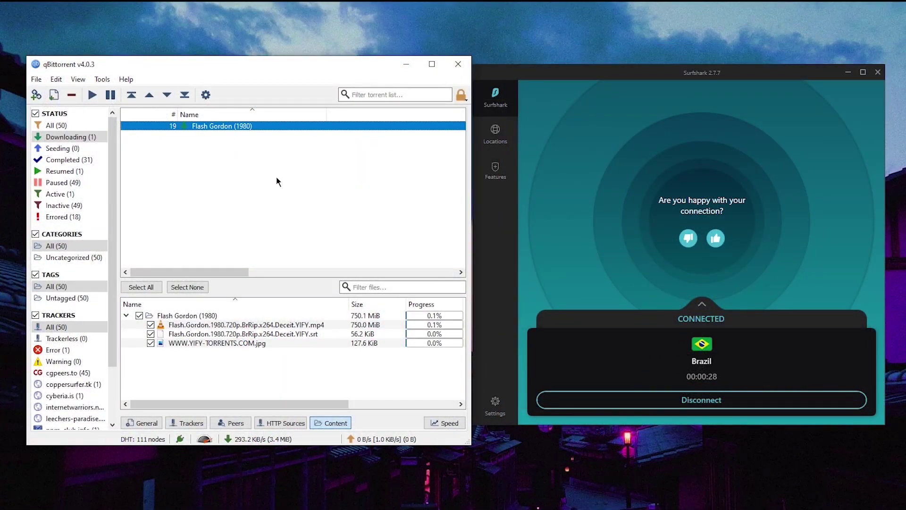
# - Force-resume the Flash Gordon torrent, then bring up ExpressVPN's location list
pyautogui.rightClick(229, 135)
pyautogui.click(262, 148)
pyautogui.click(343, 209)
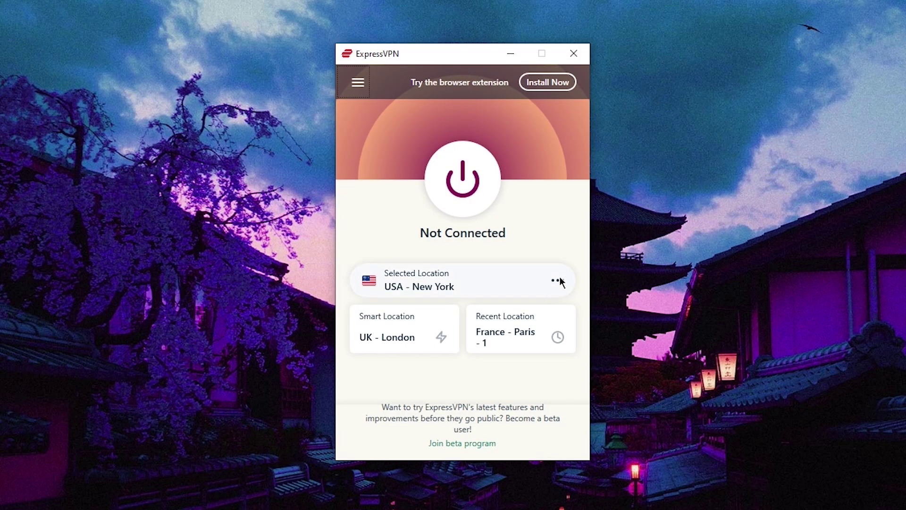
pyautogui.click(559, 282)
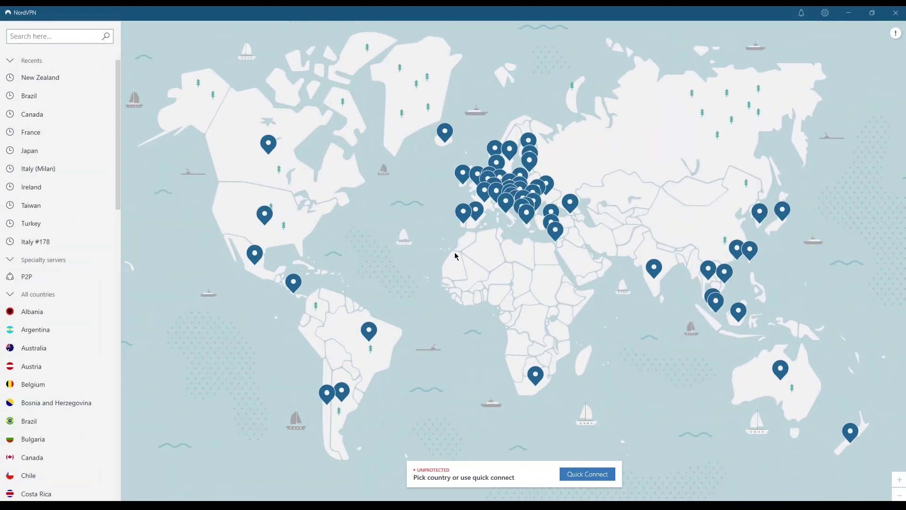
# - Pan NordVPN's server map from Europe toward North America and open its settings
pyautogui.scroll(3, 456, 253)
pyautogui.moveTo(355, 324); pyautogui.dragTo(465, 297)
pyautogui.scroll(-2, 503, 266)
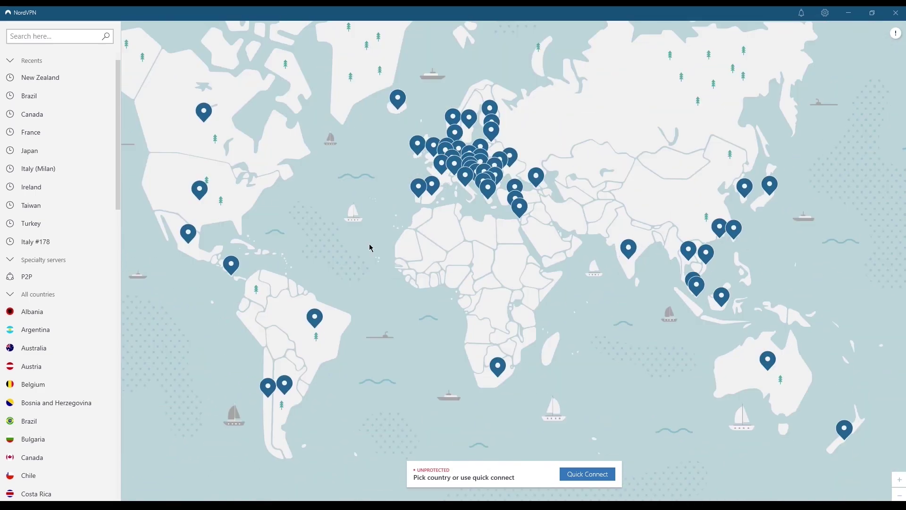
pyautogui.click(825, 13)
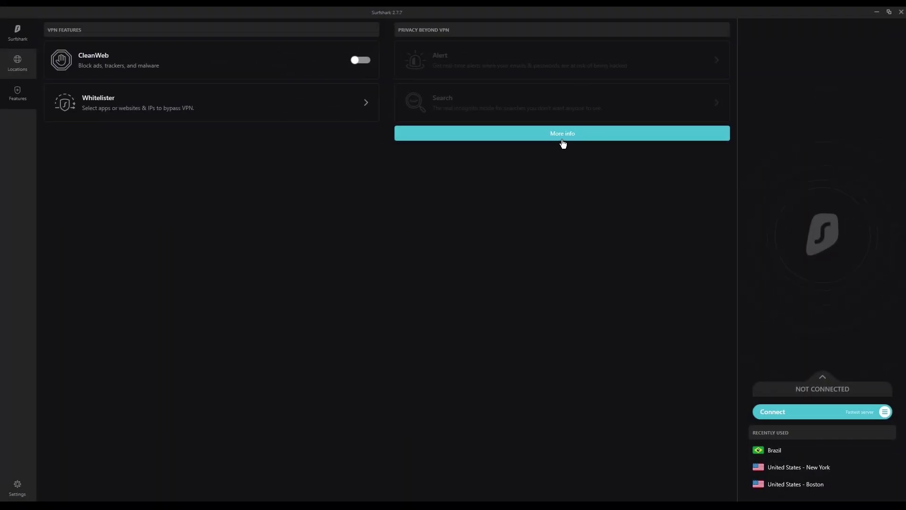
# - Look over Surfshark's Whitelister page, then its Connectivity options, ending on the Settings overview
pyautogui.click(274, 113)
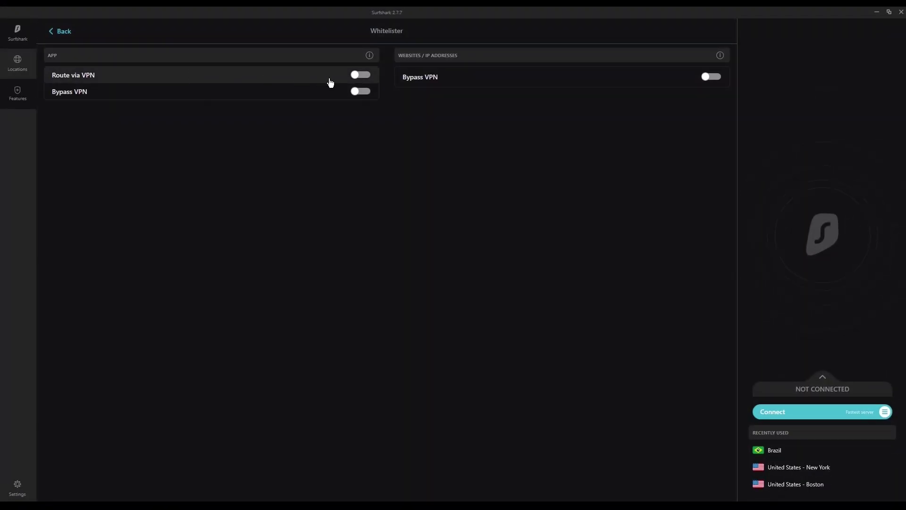
pyautogui.click(63, 31)
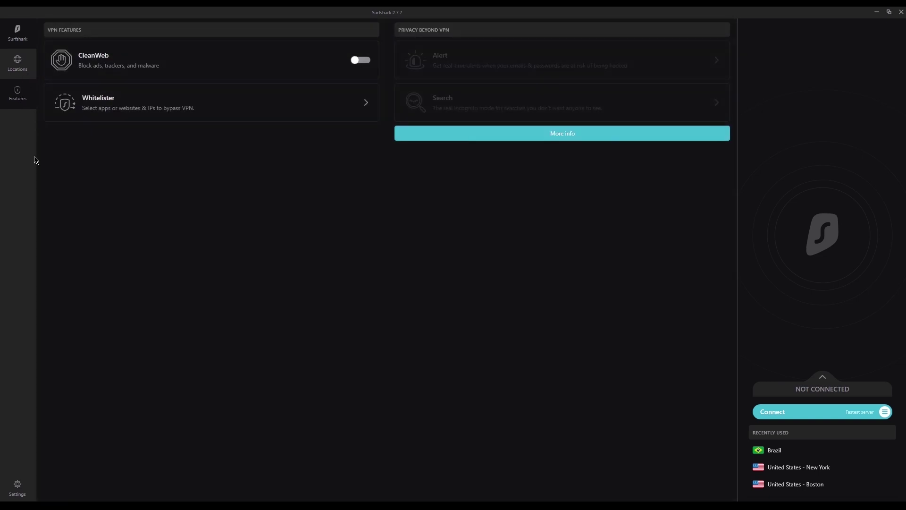
pyautogui.click(27, 481)
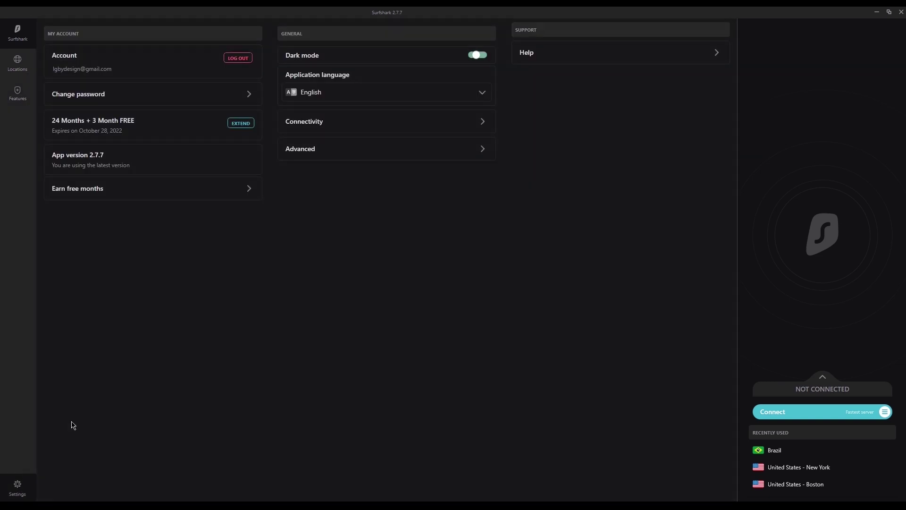
pyautogui.click(353, 135)
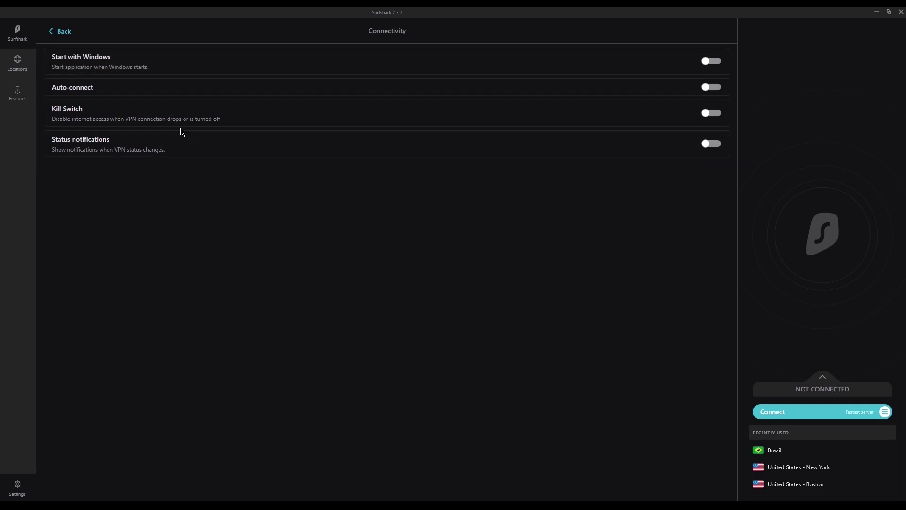
pyautogui.click(62, 31)
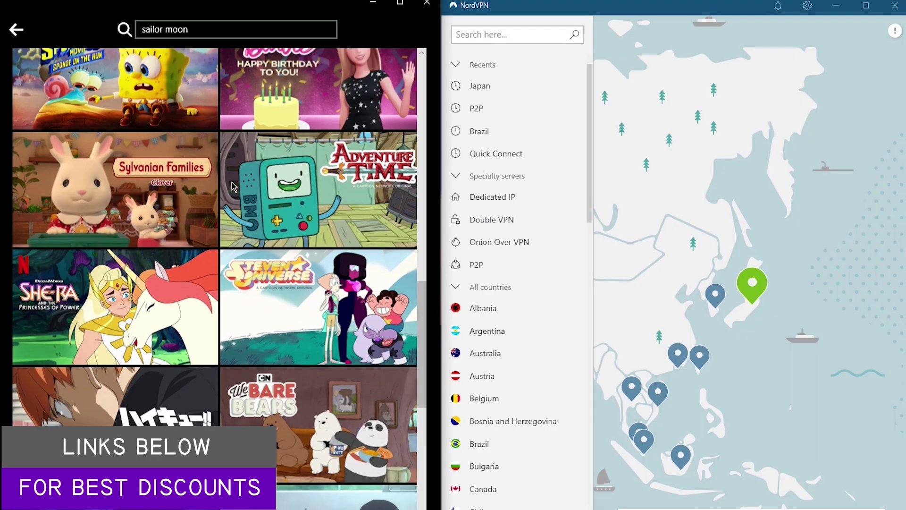
# - Scroll up in the NordVPN window
pyautogui.scroll(10, 232, 182)
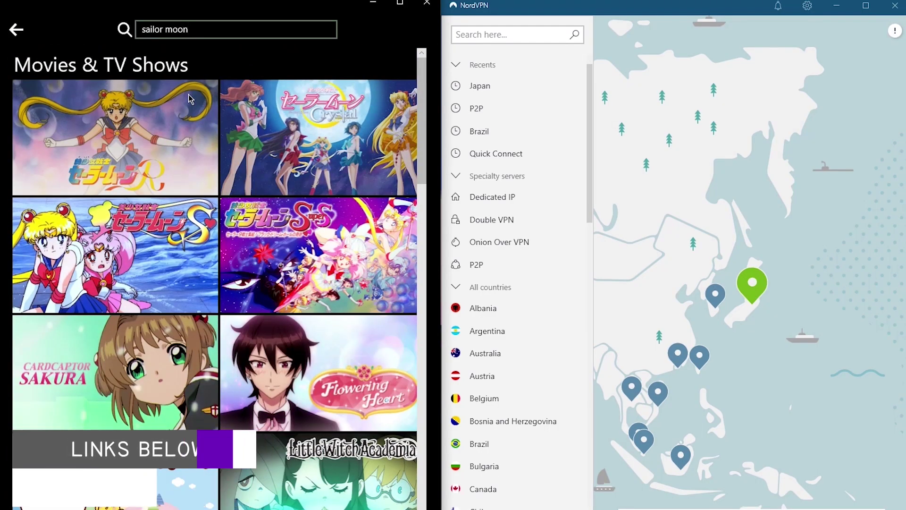